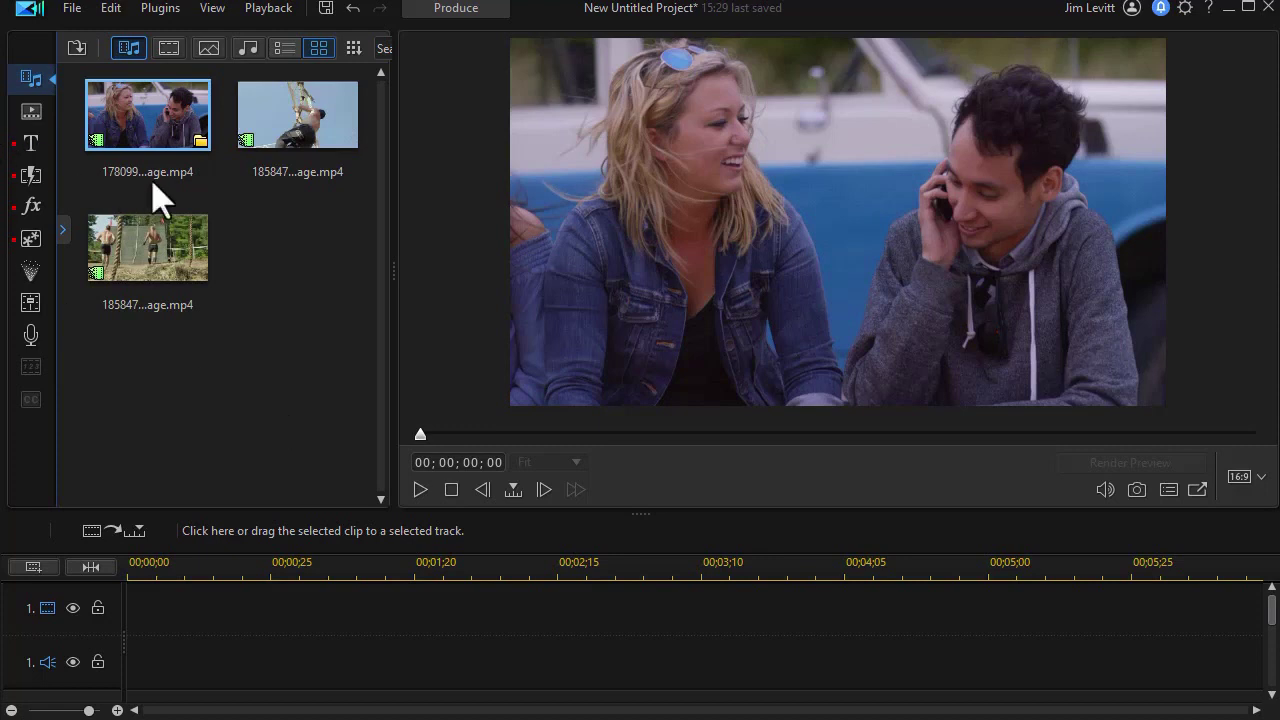
Place the beach clip on video track 1 and fit it to the timeline view
drag(109, 120, 109, 614)
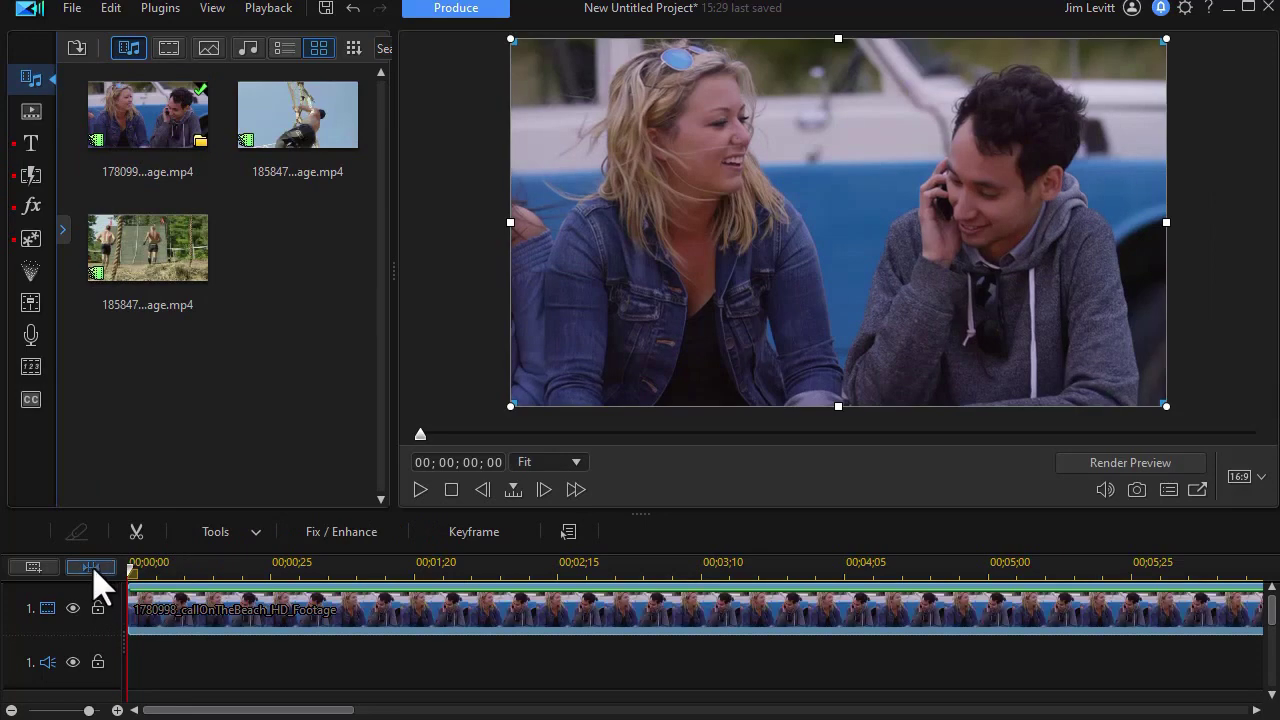
click(92, 568)
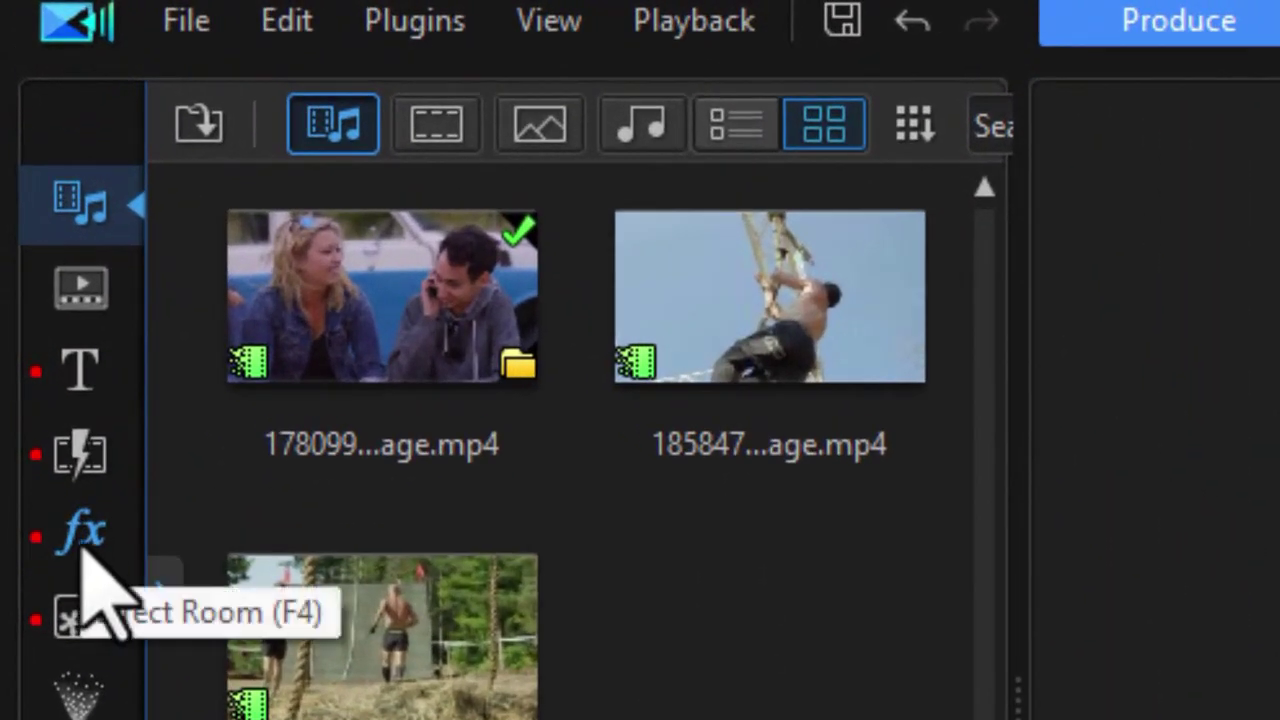
click(84, 552)
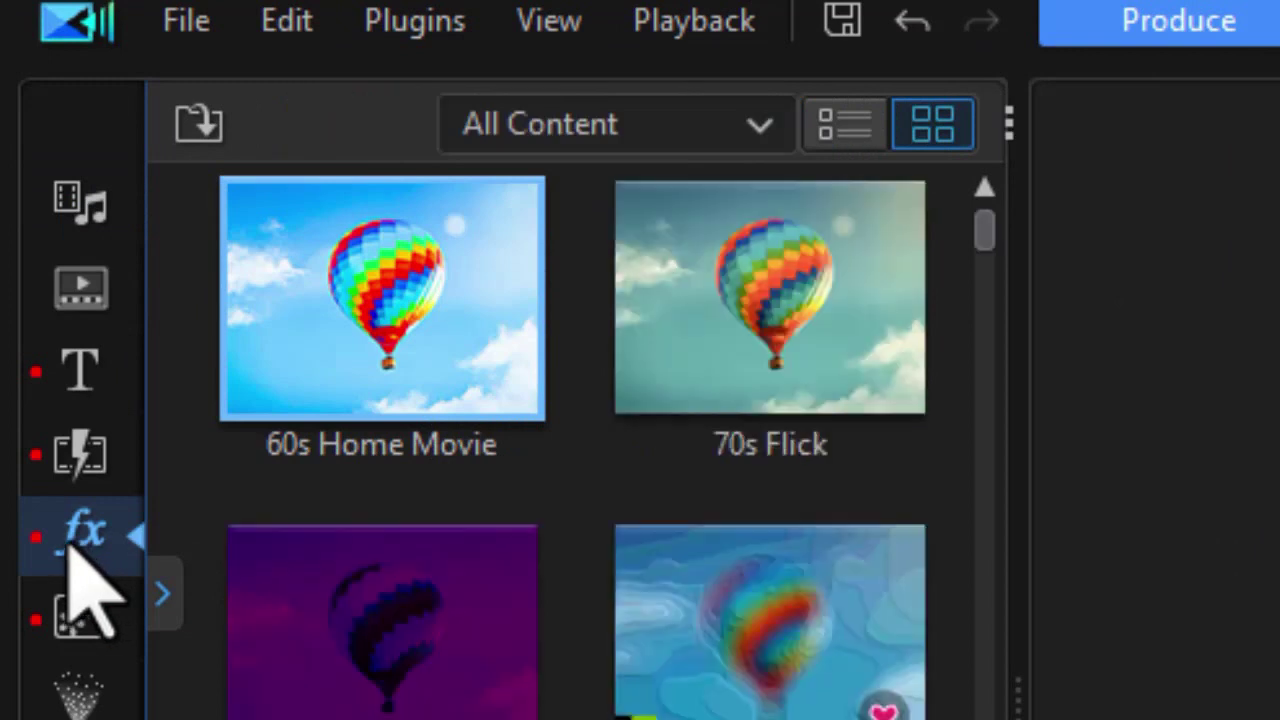
Filter the effects to Body Effect presets, preview Contour 1, and start dragging Contour 2
click(766, 136)
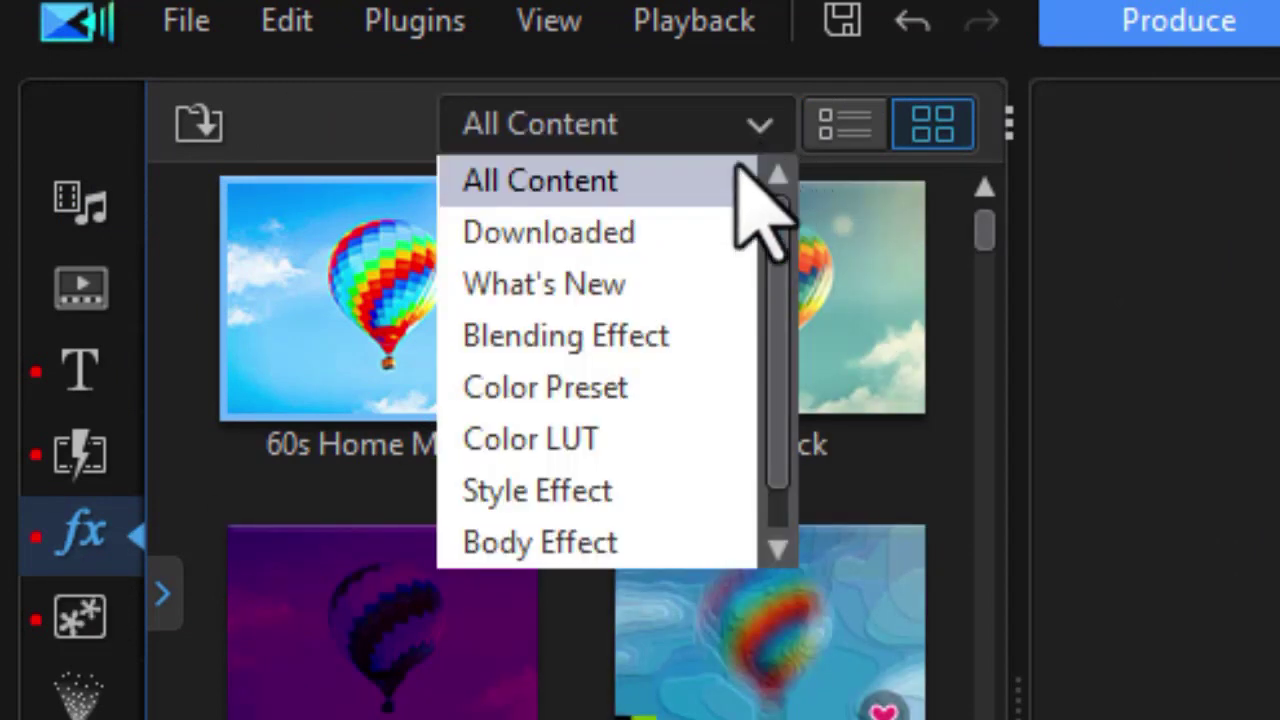
click(665, 547)
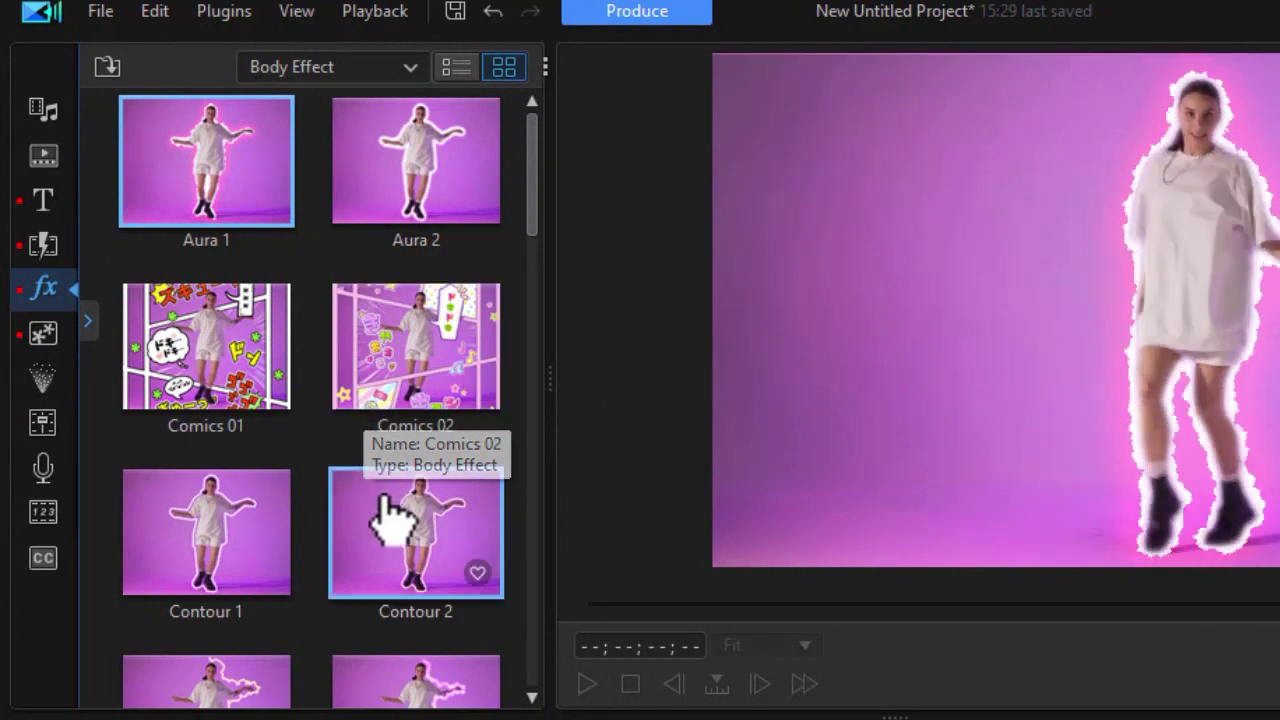
click(240, 545)
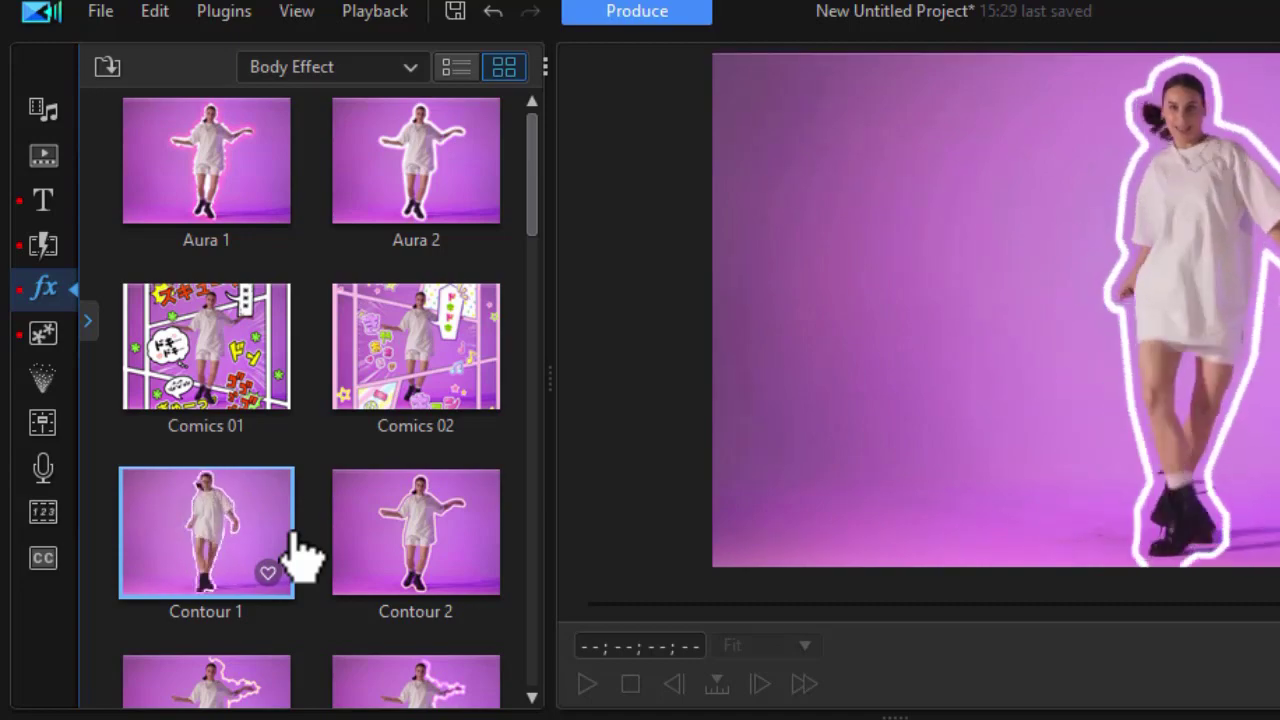
drag(414, 543, 359, 719)
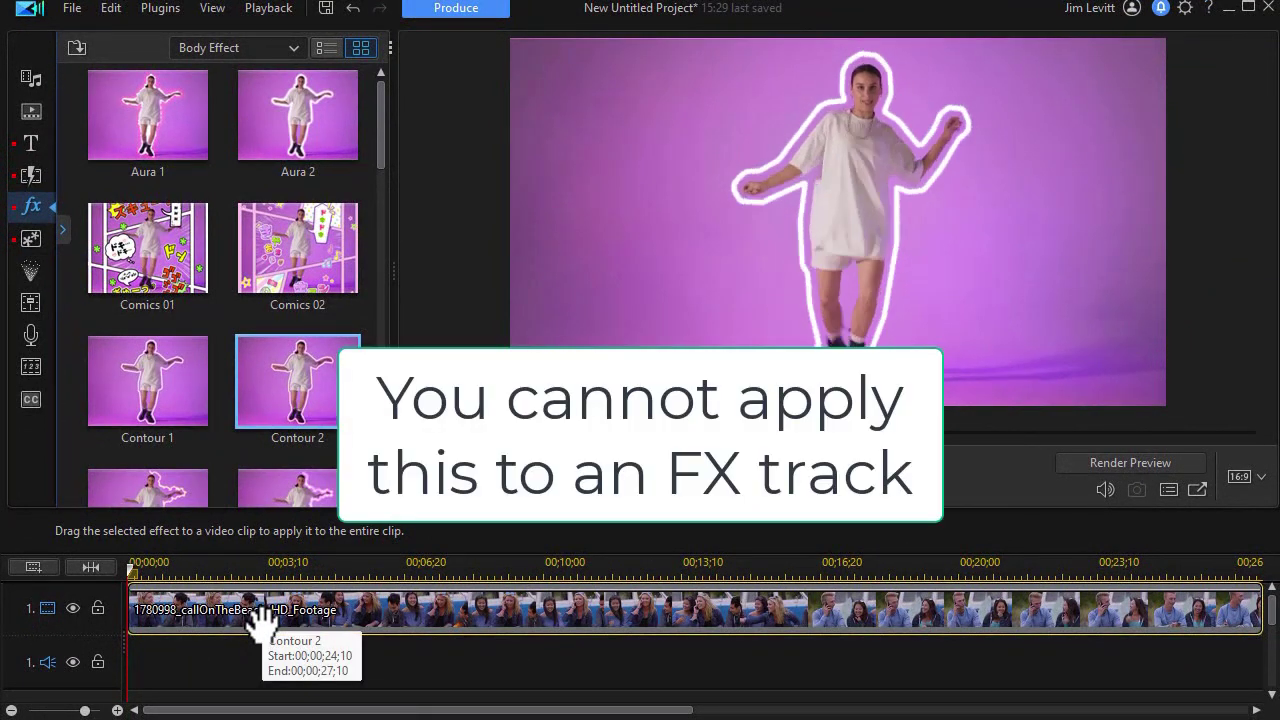
Drop Contour 2 onto the beach clip and play it to see the yellow outlines
drag(258, 612, 263, 614)
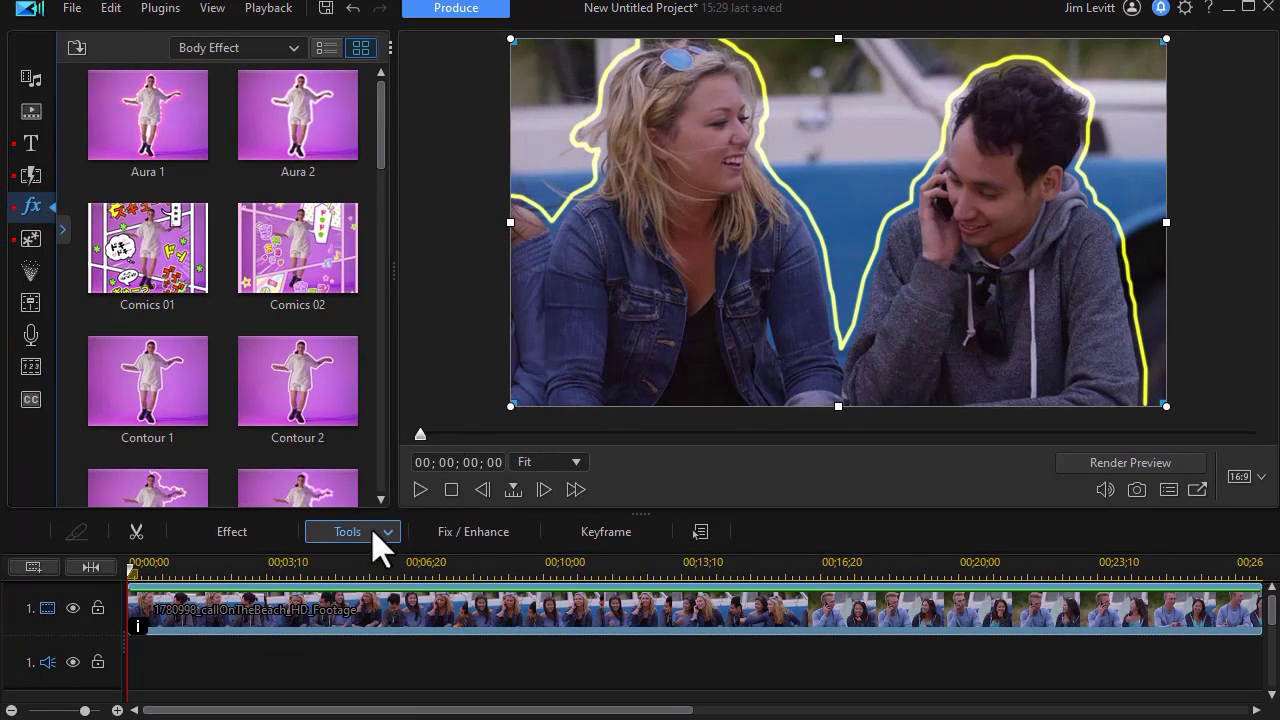
click(420, 492)
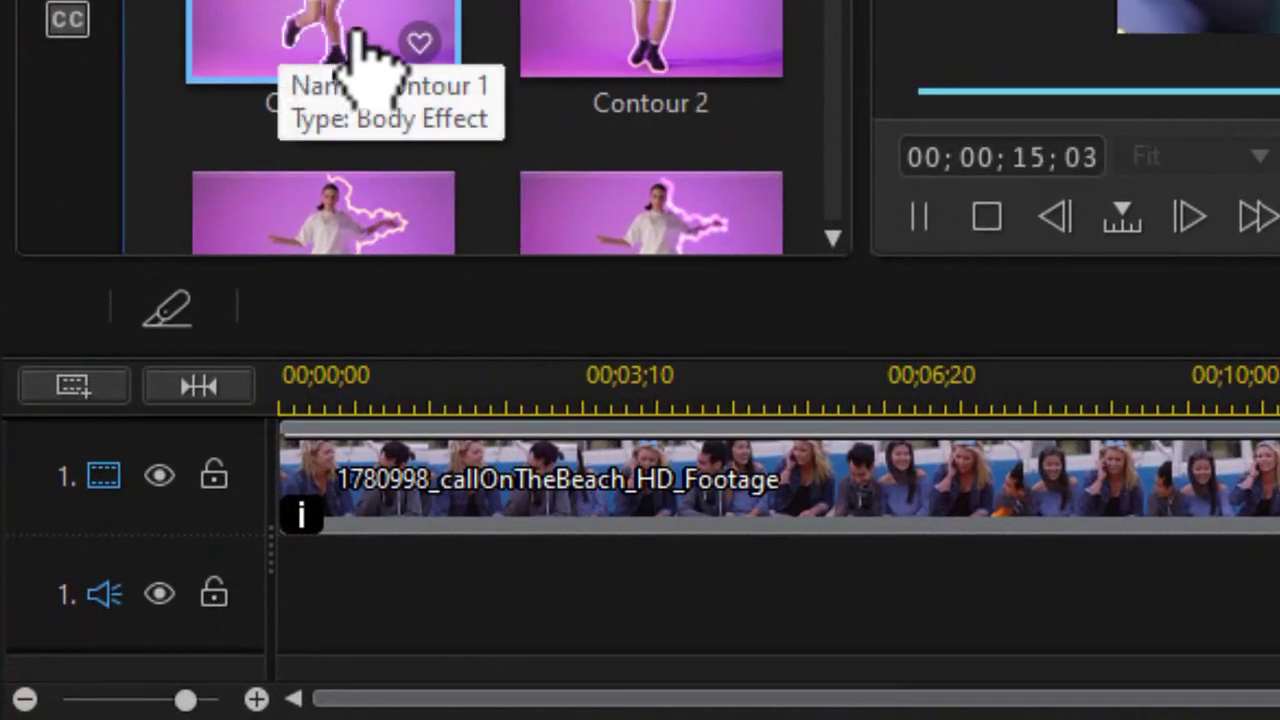
drag(365, 60, 480, 520)
mouse_move(320, 522)
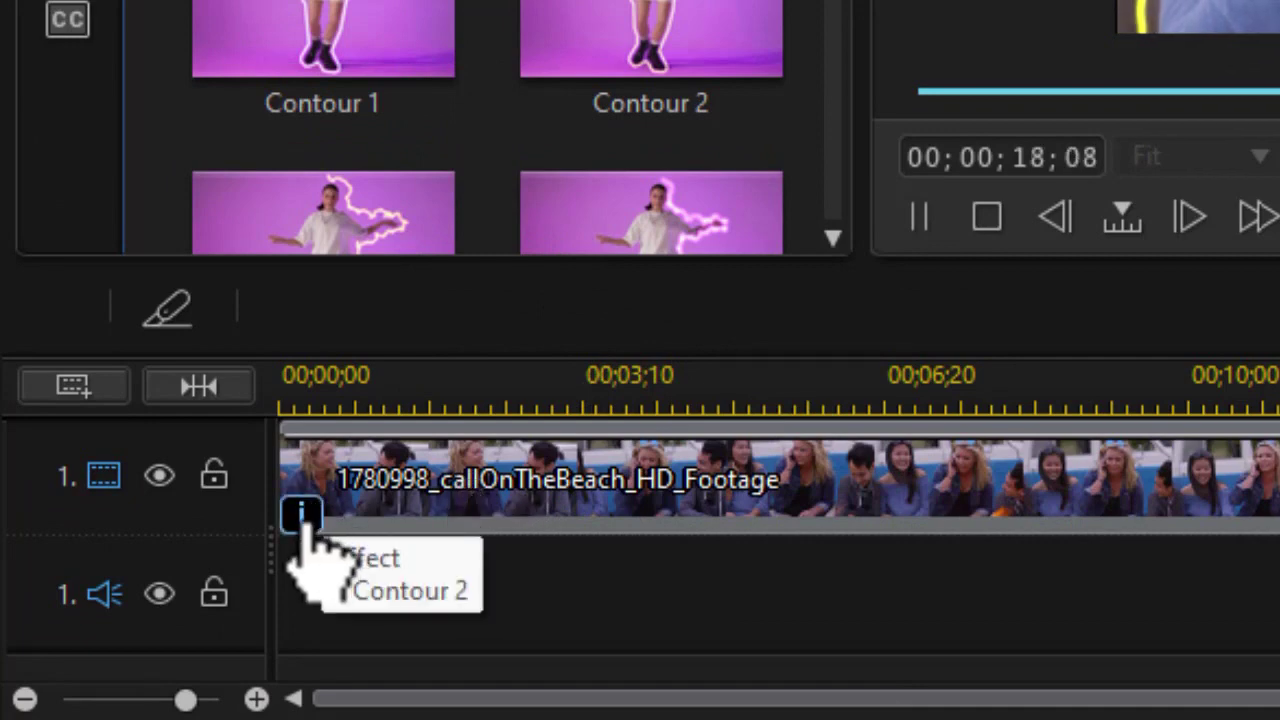
Open Contour 2's effect settings and set its opacity to 80, keeping size 20 and offset 25
click(316, 524)
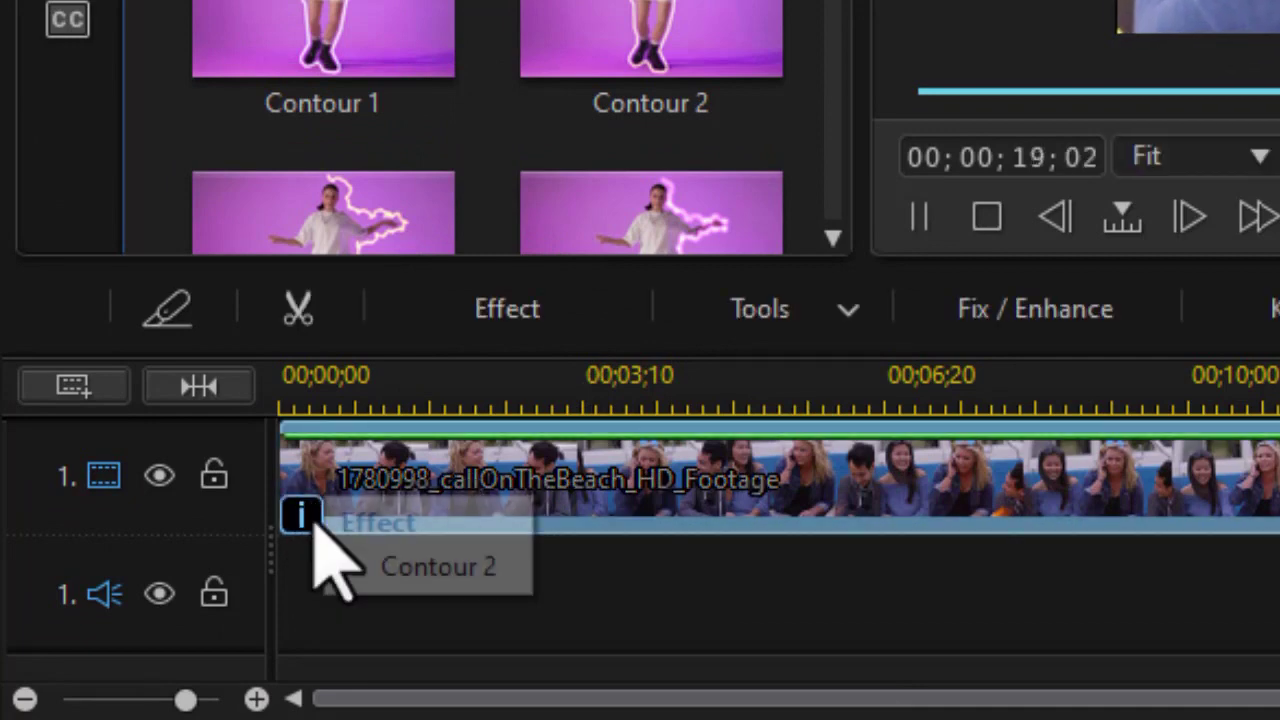
click(418, 568)
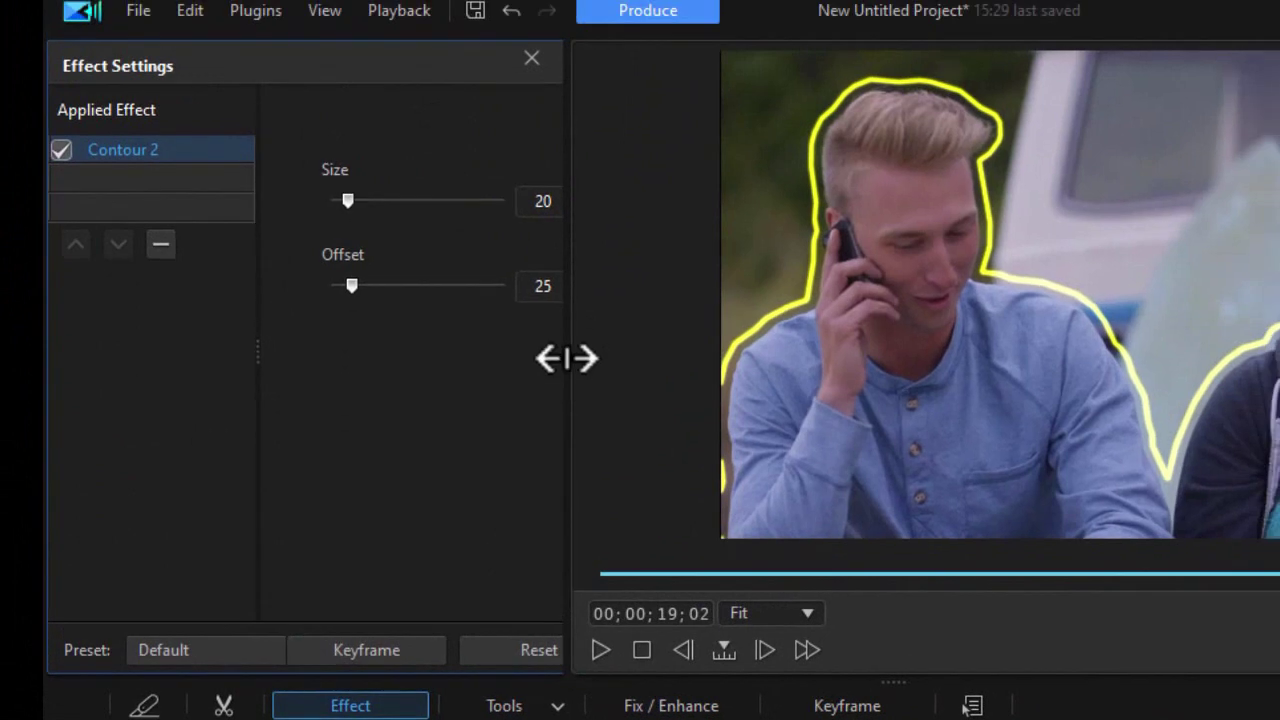
drag(563, 357, 914, 400)
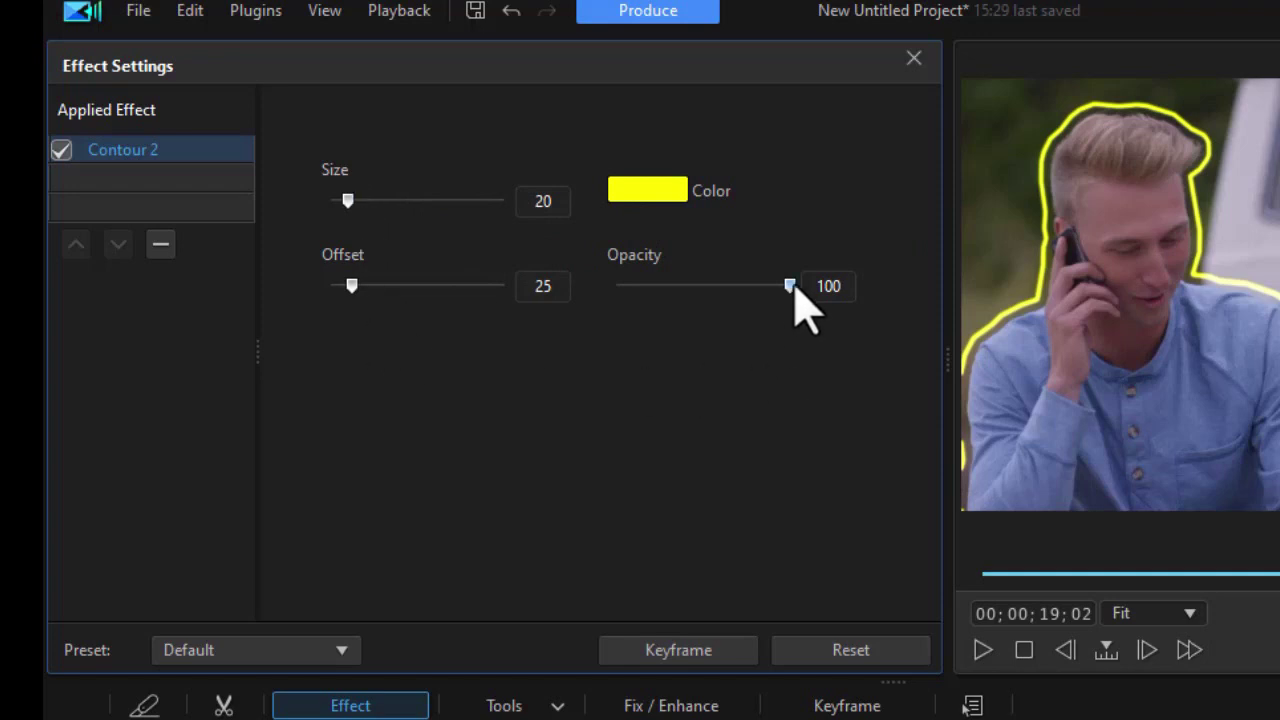
click(600, 284)
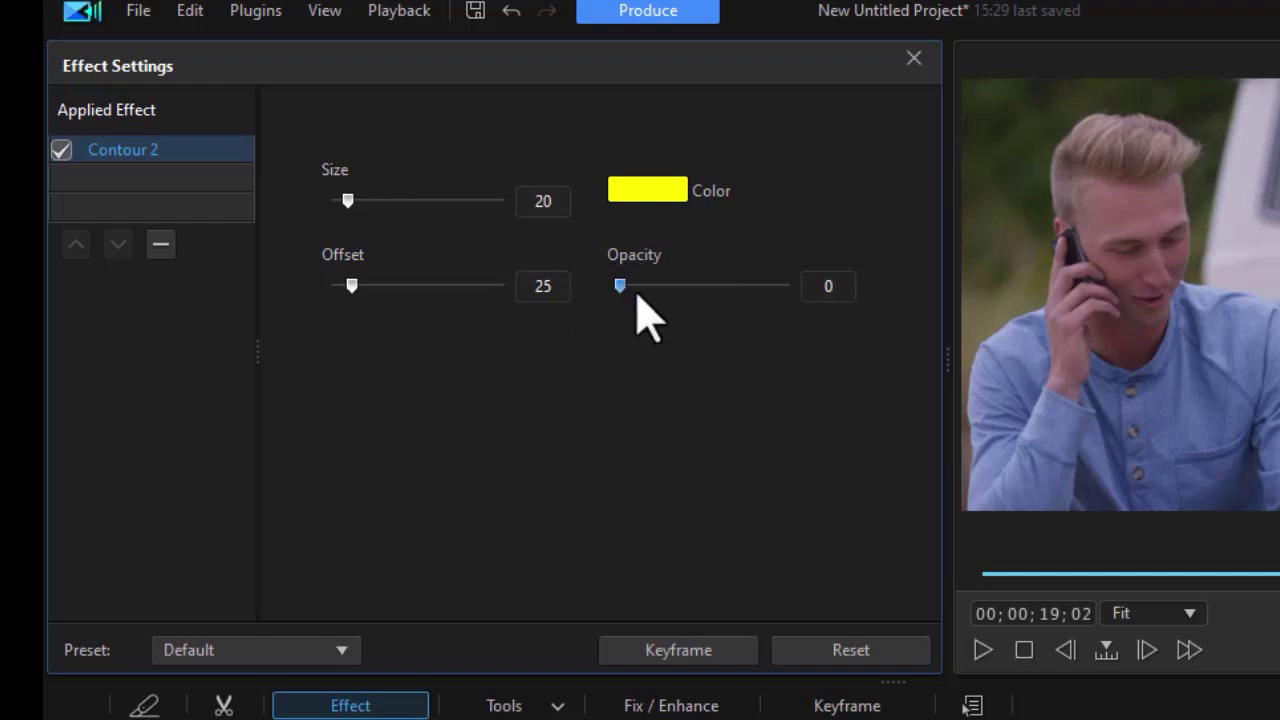
drag(750, 294, 755, 292)
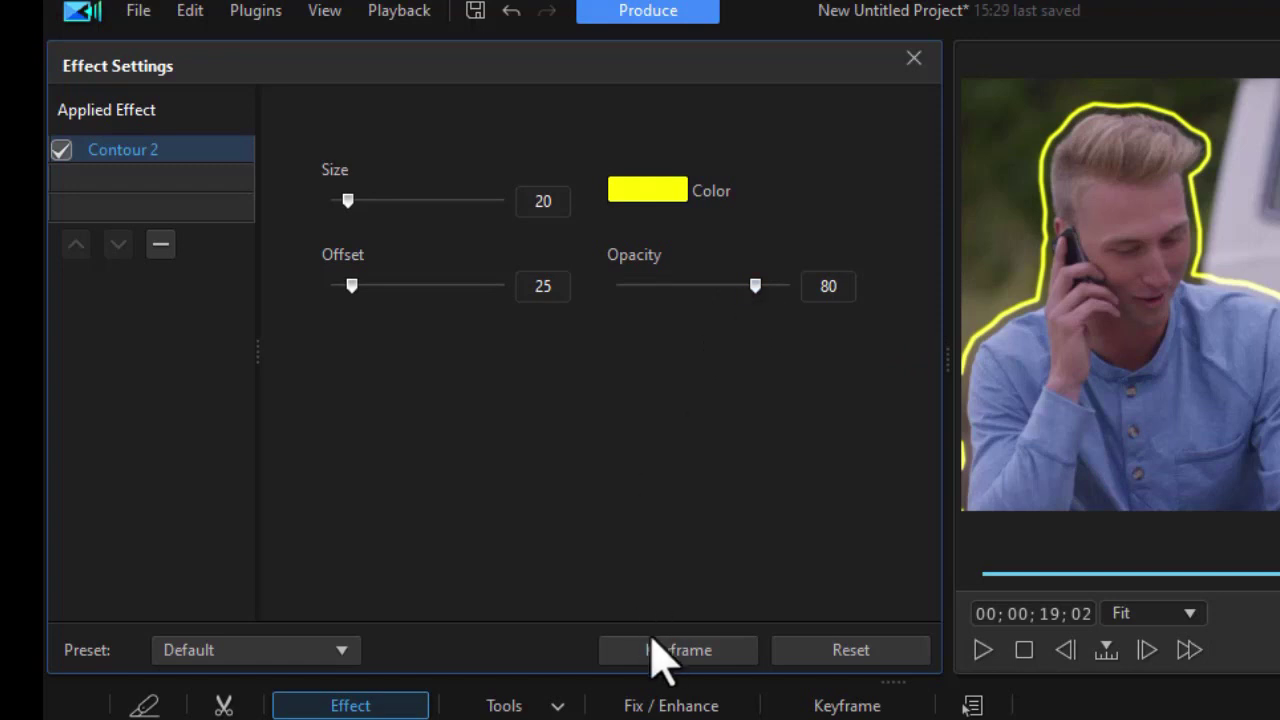
In Keyframe Settings, add a Color keyframe for Contour 2 and drag its opacity to 0
click(665, 673)
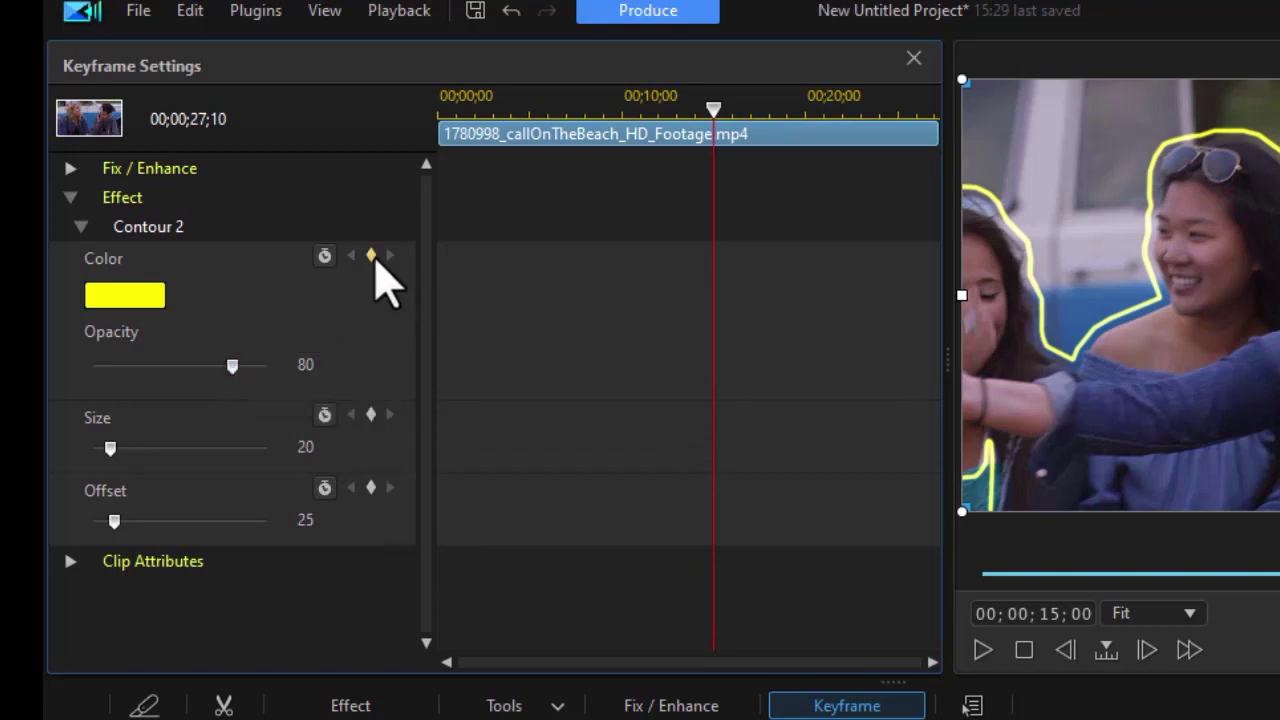
click(372, 257)
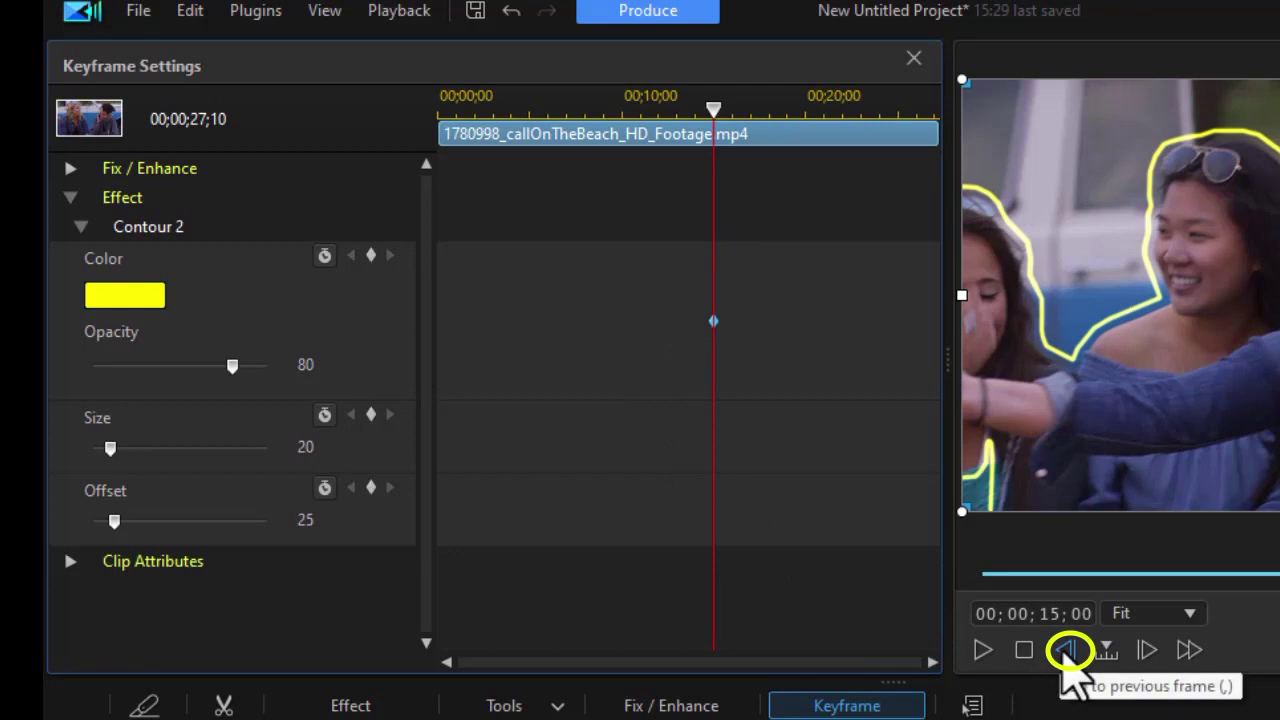
click(1064, 652)
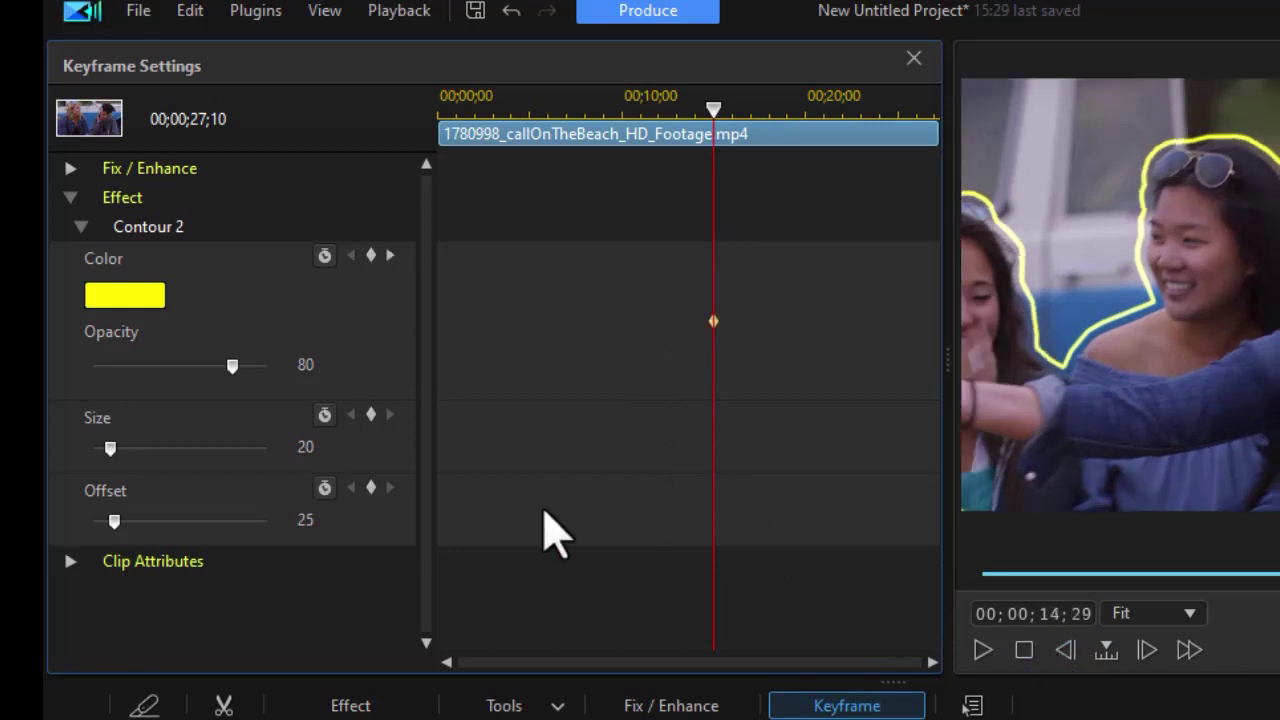
click(232, 366)
drag(232, 366, 55, 354)
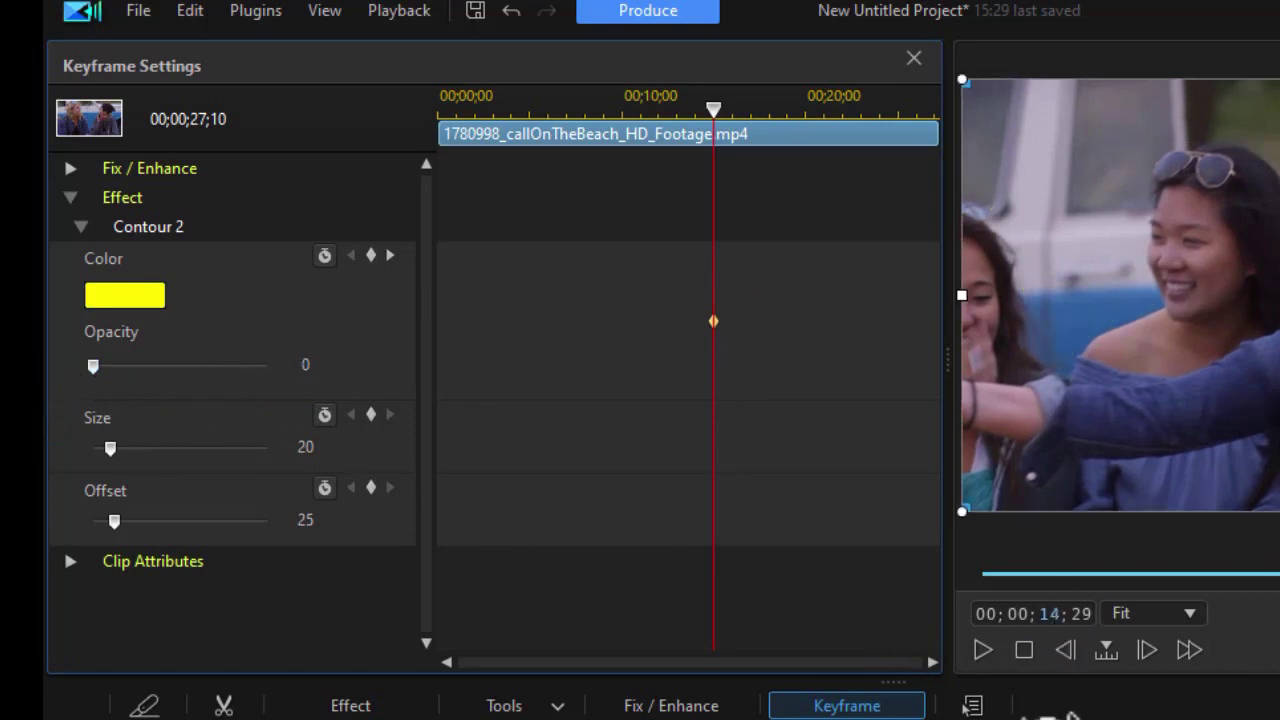
Jump to 00;00;16;29, add another keyframe, and set Contour 2 opacity to 0 at 17 seconds
text(16)
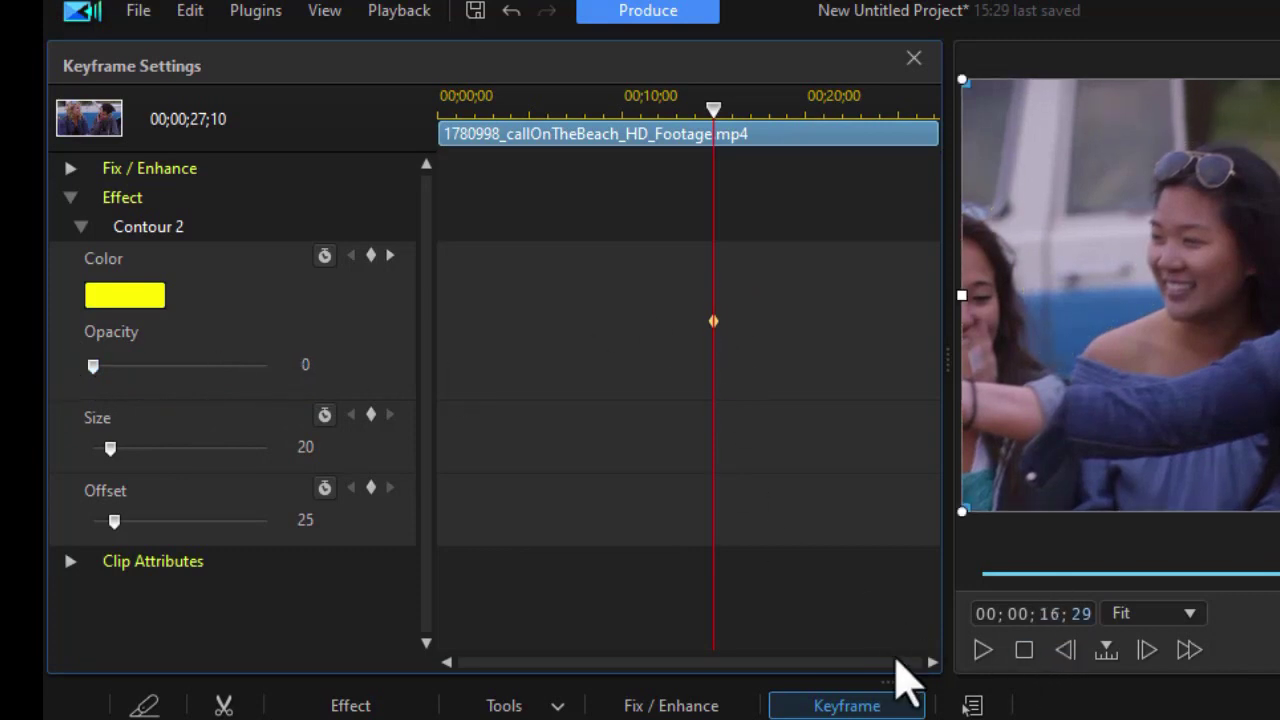
key(Return)
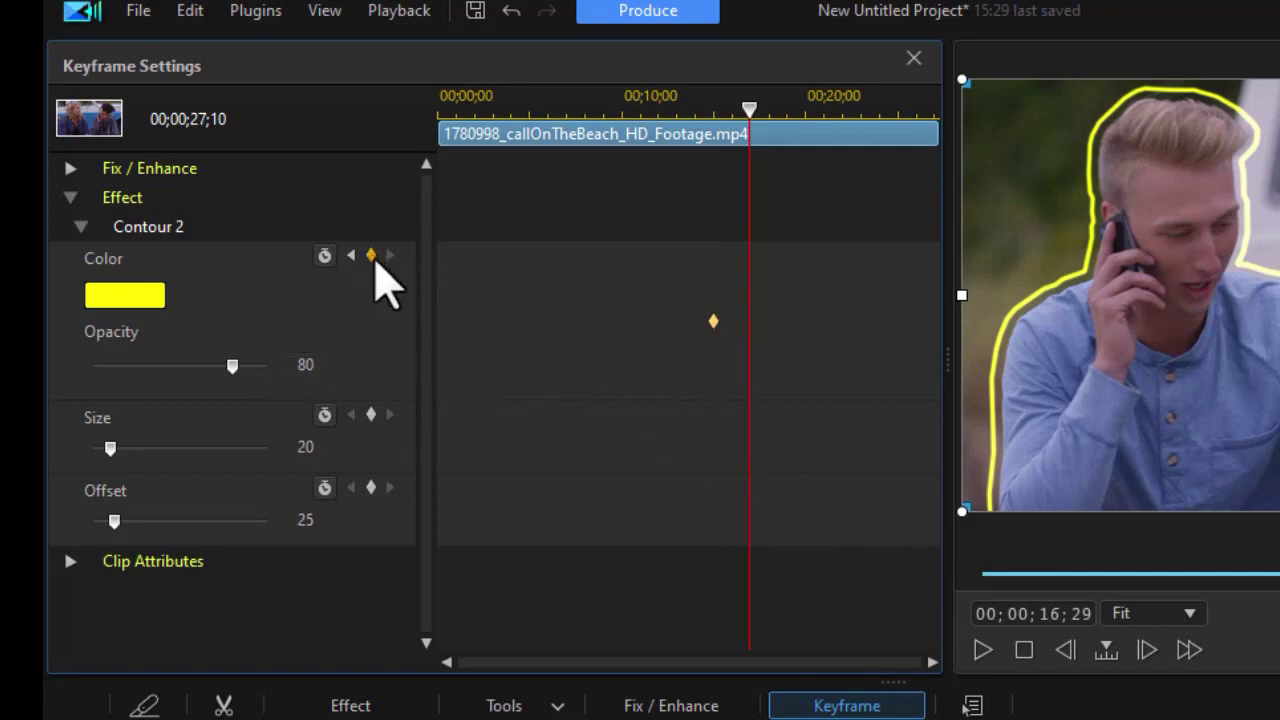
click(372, 257)
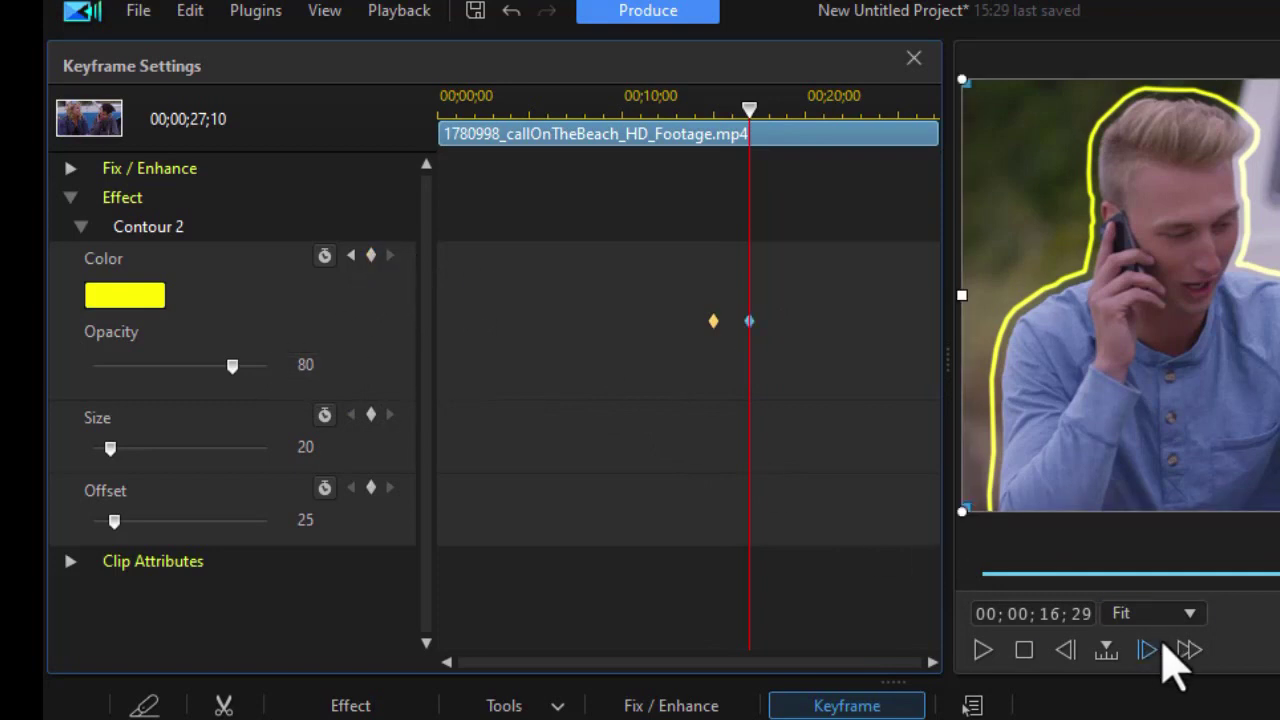
click(1148, 650)
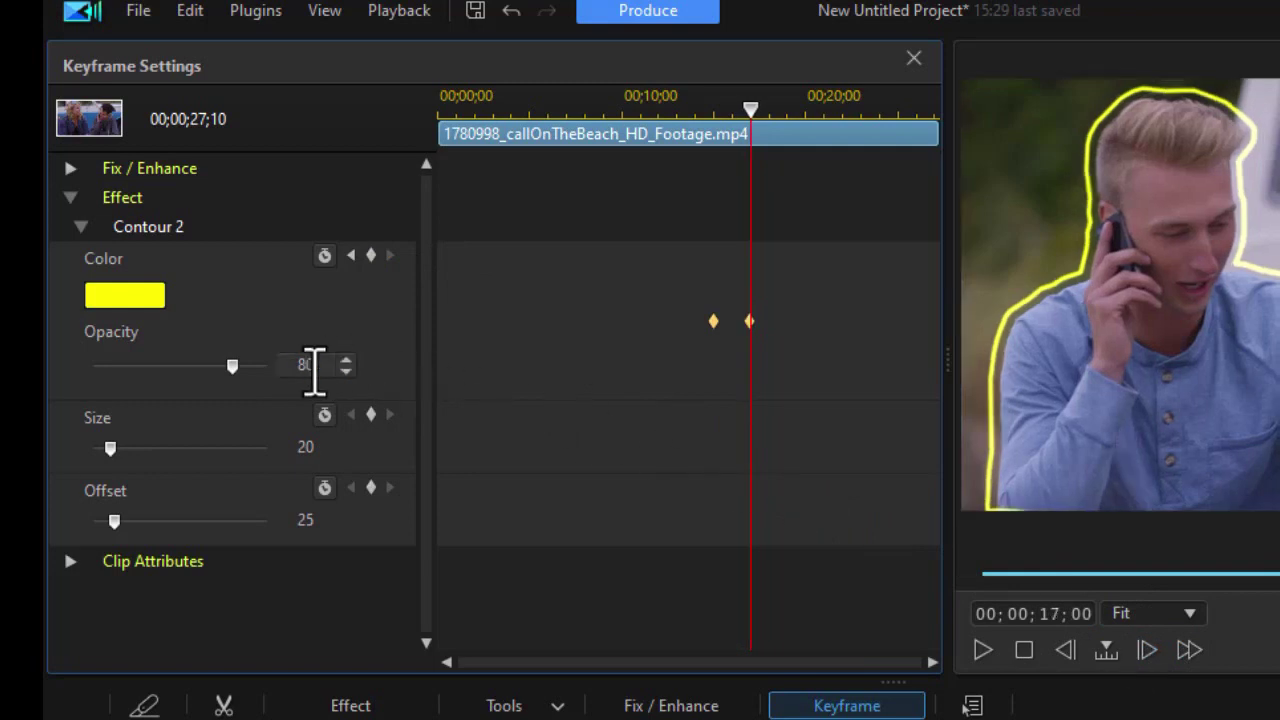
click(231, 365)
key(Home)
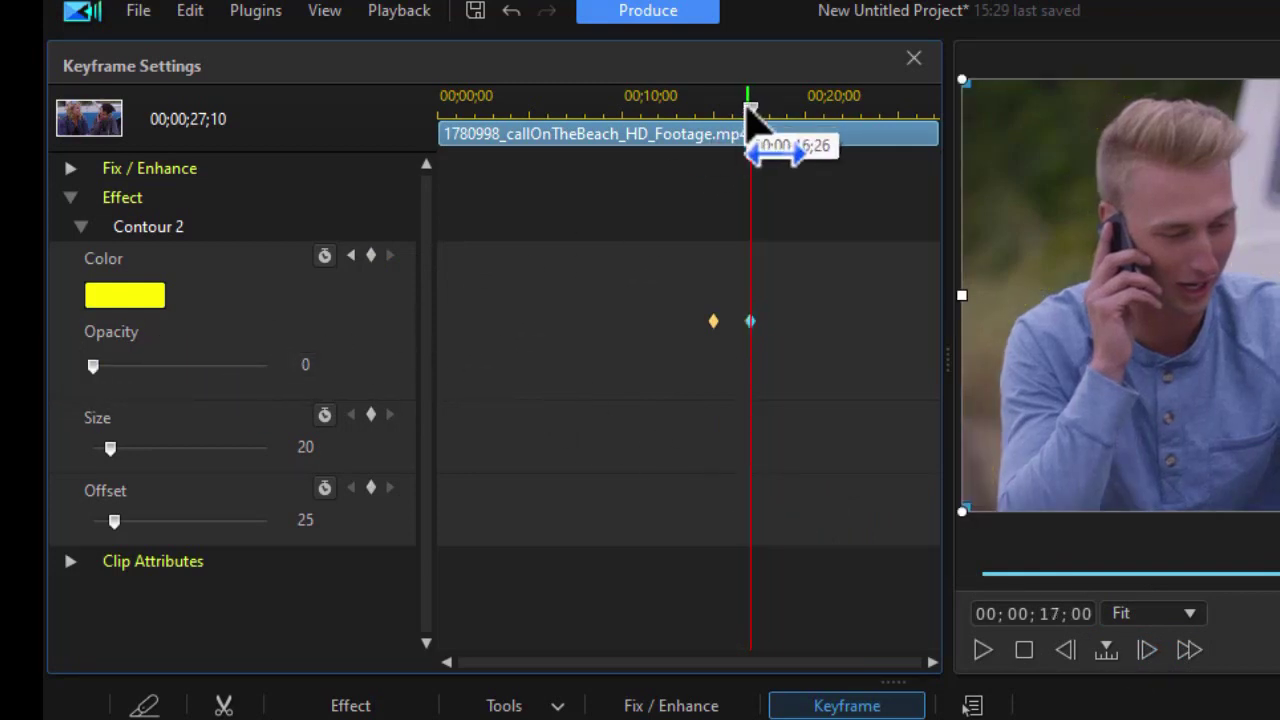
drag(749, 137, 694, 137)
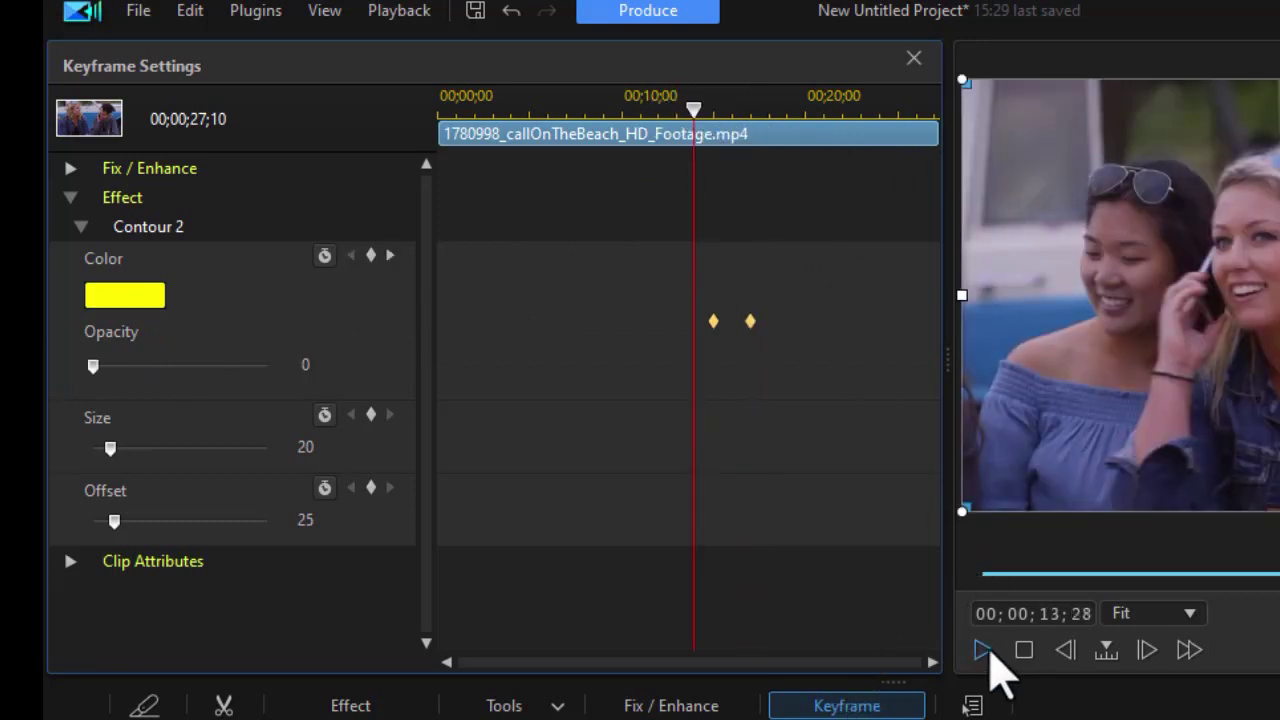
click(984, 652)
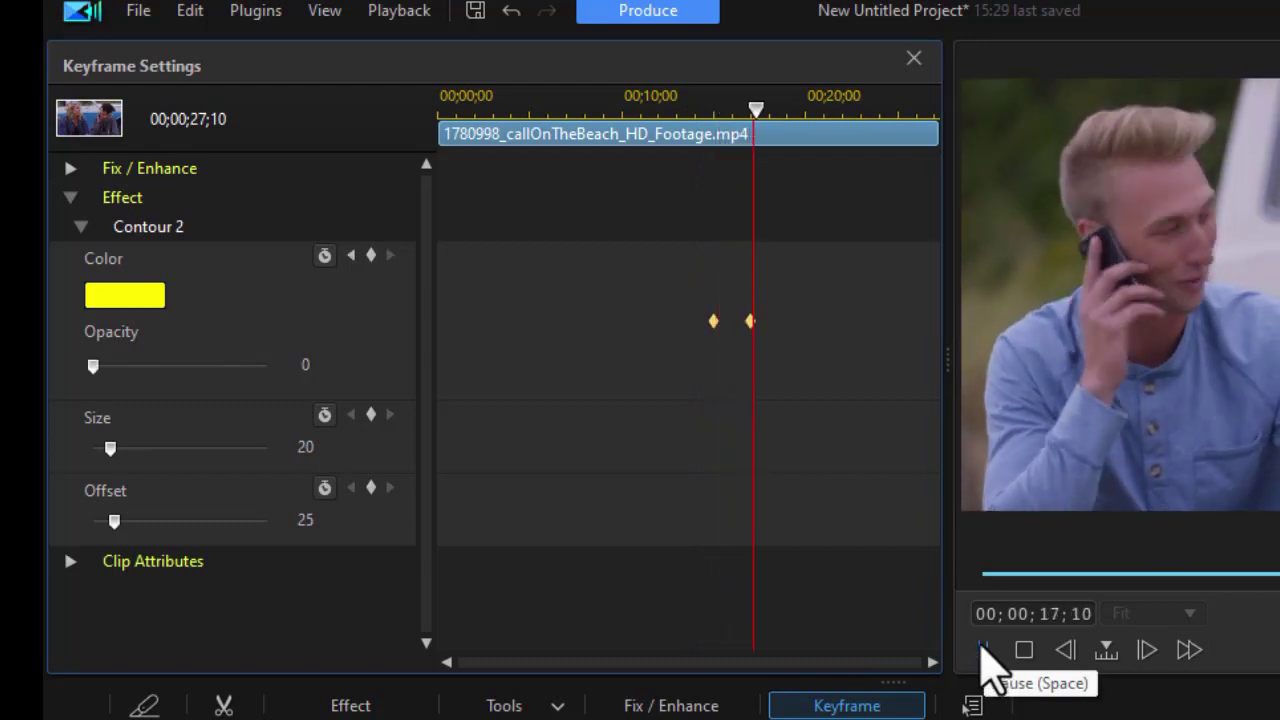
click(1024, 652)
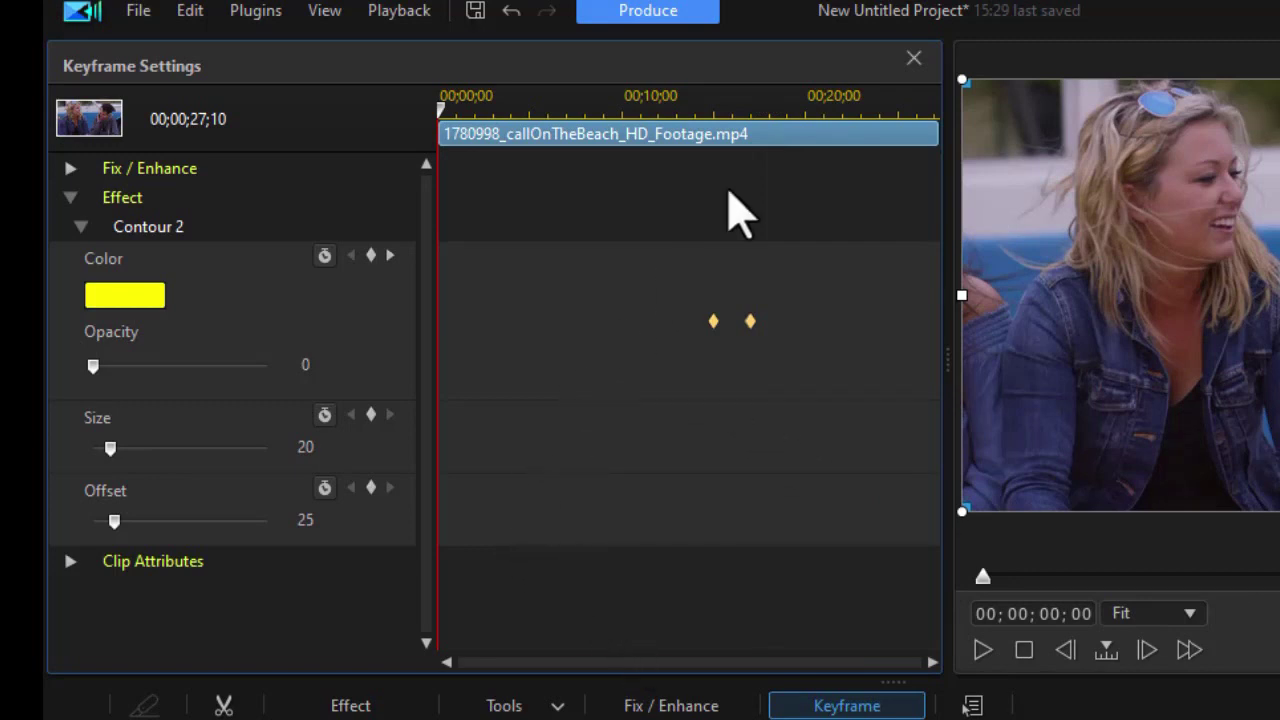
Close keyframe settings and remove Contour 2 from the beach clip
click(912, 57)
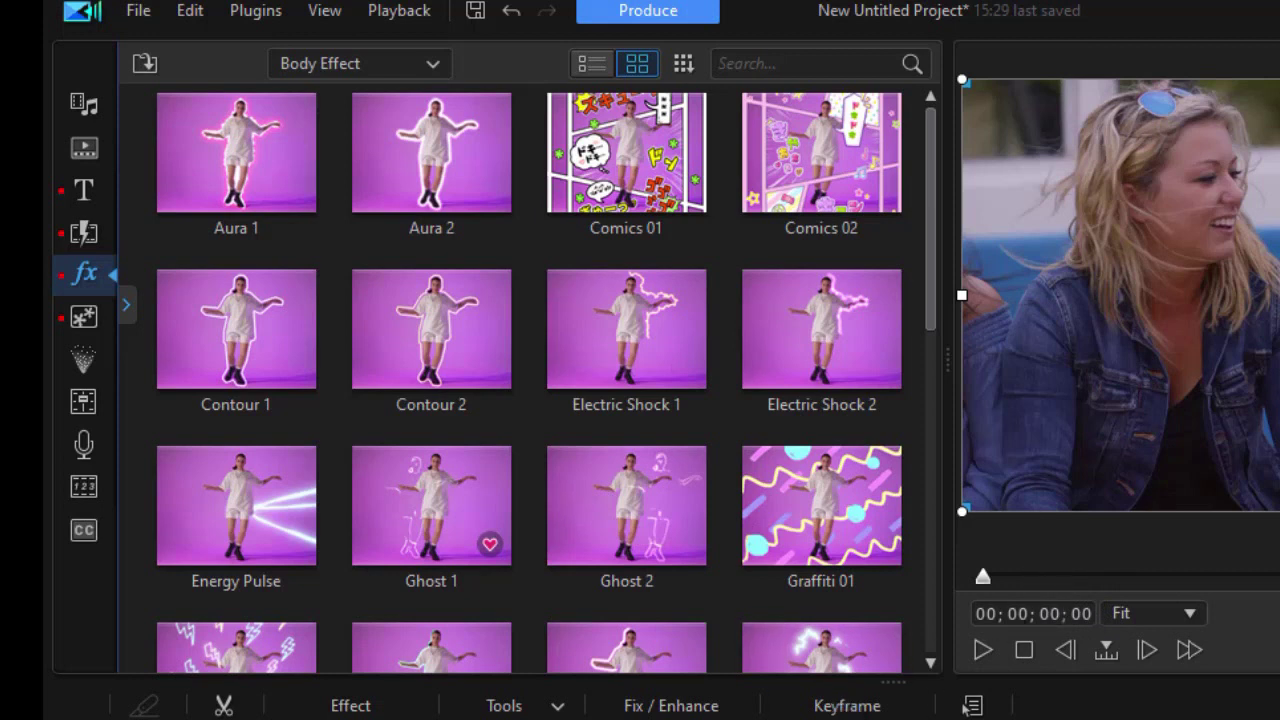
click(350, 705)
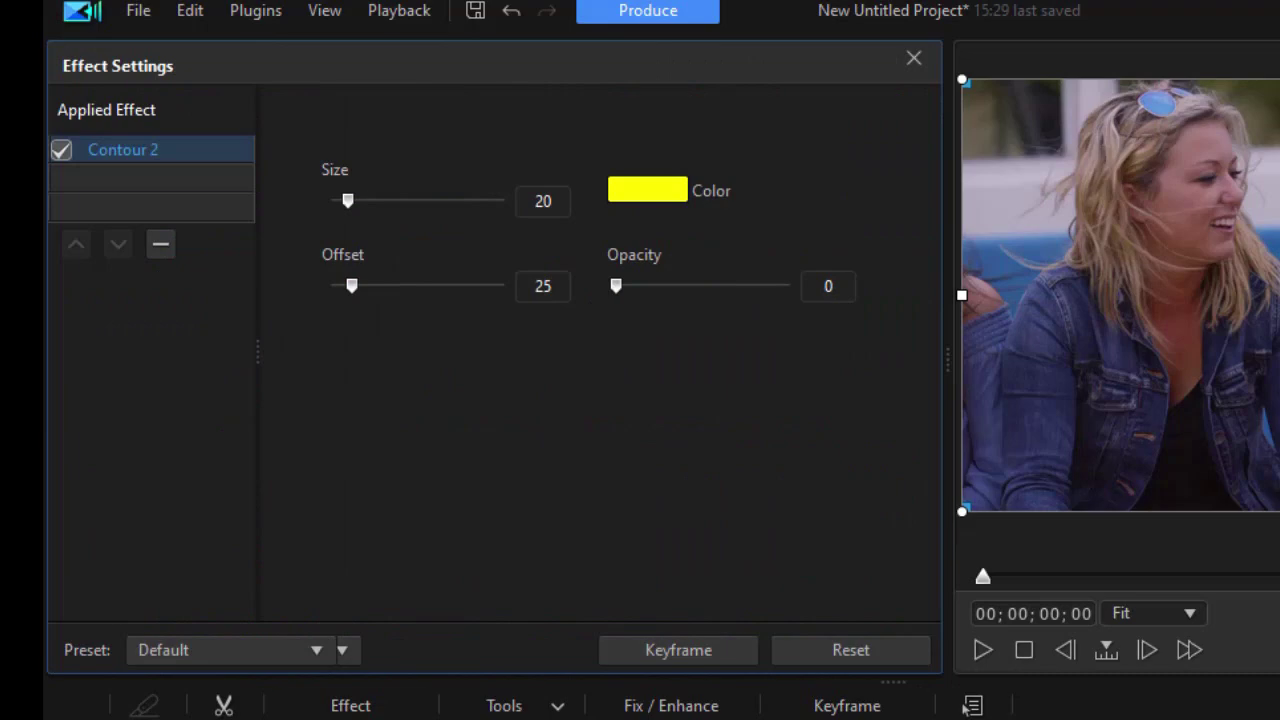
click(162, 246)
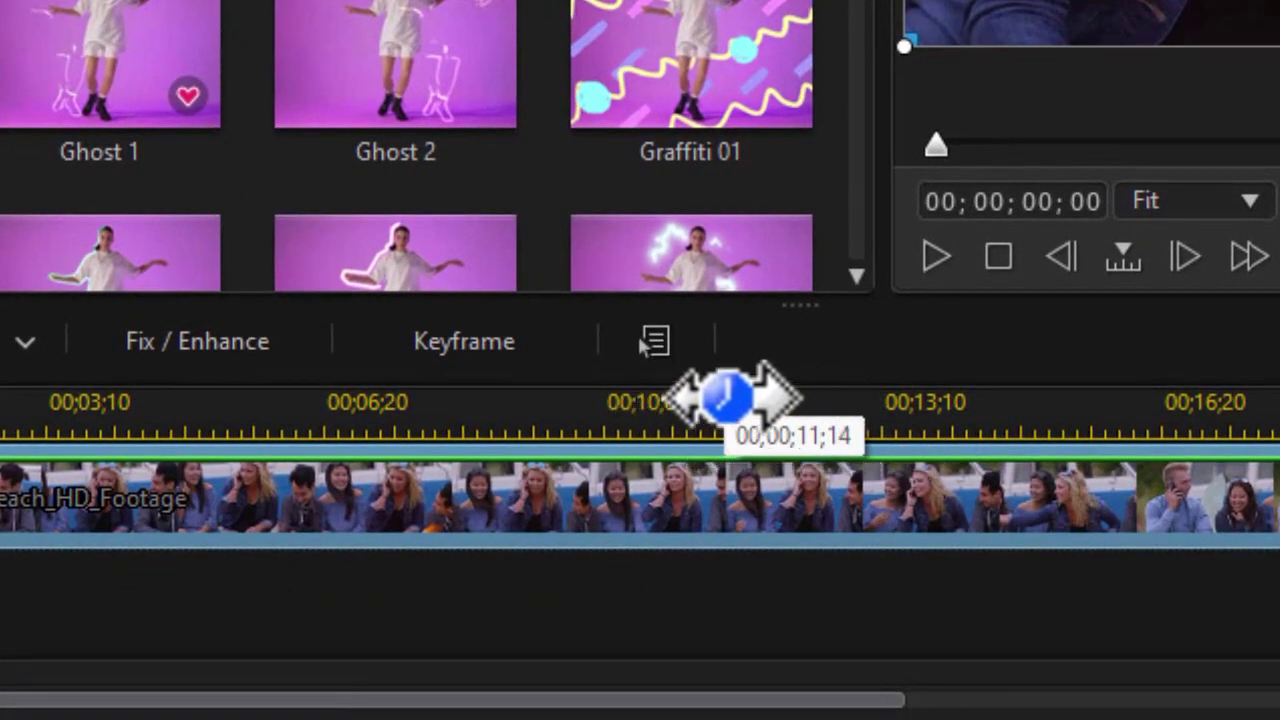
Split the beach clip at 00;00;15;00 and again three seconds later
click(742, 403)
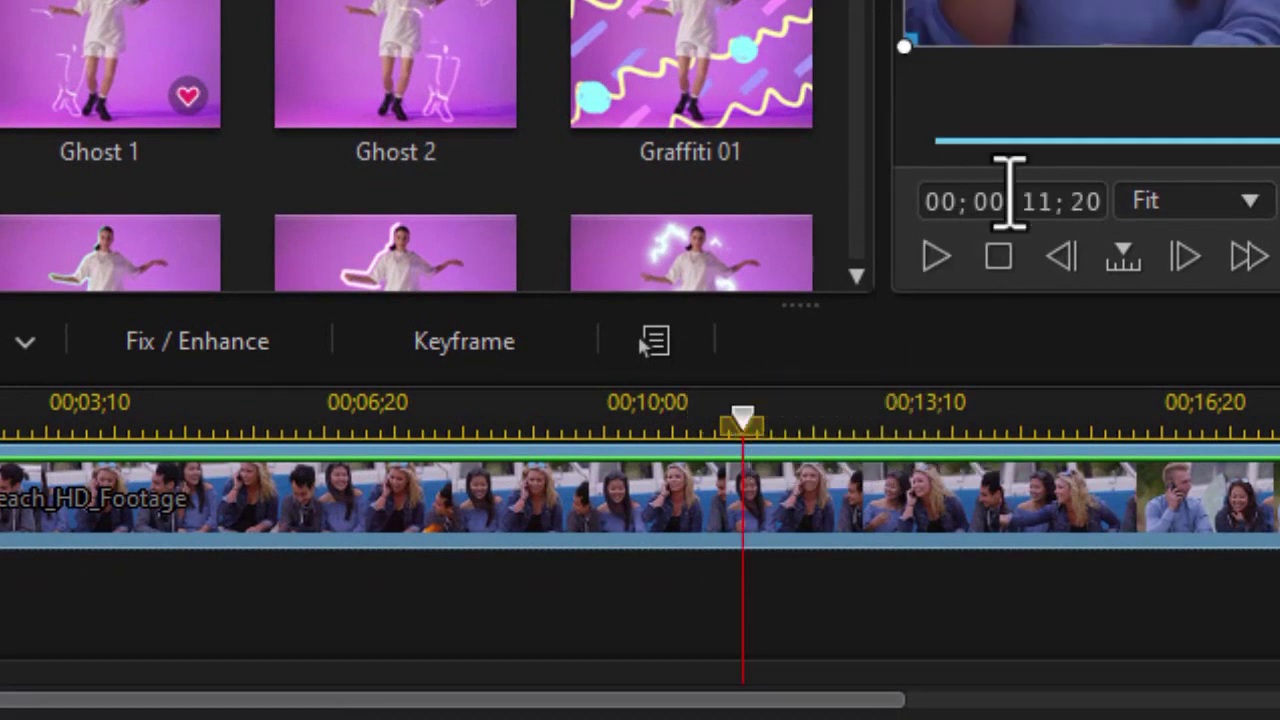
text(5; )
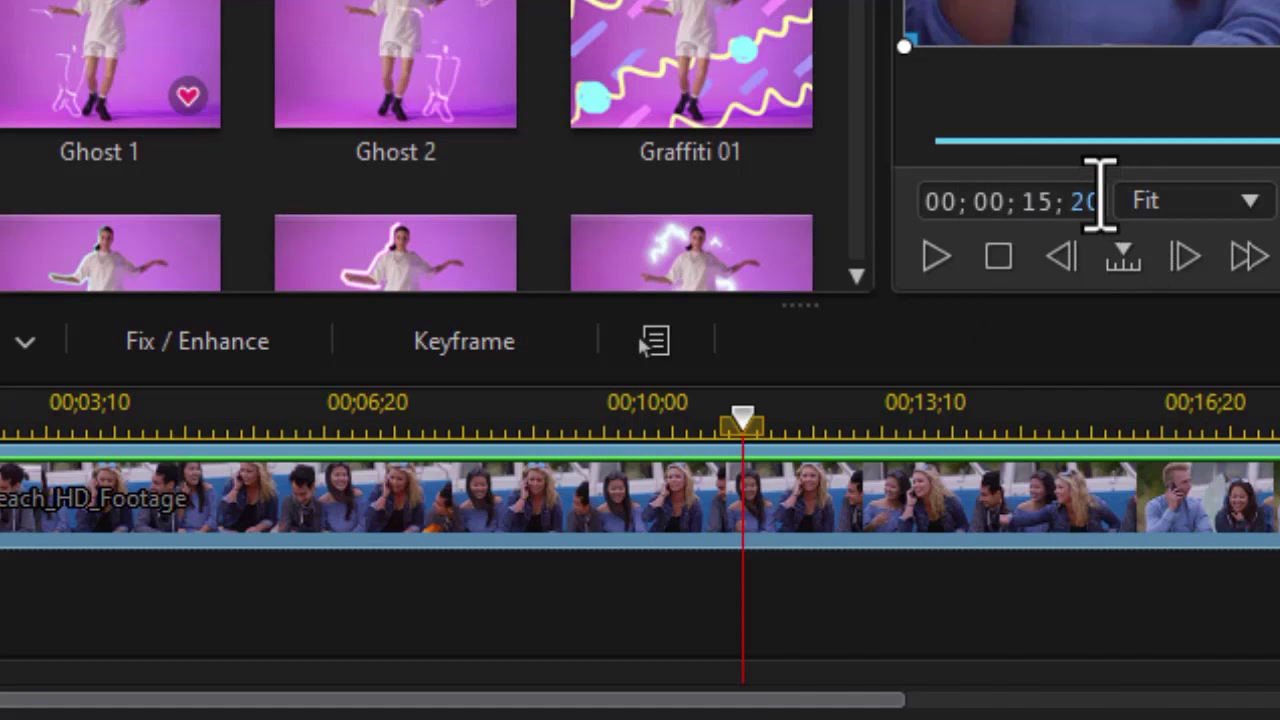
text(00)
key(Return)
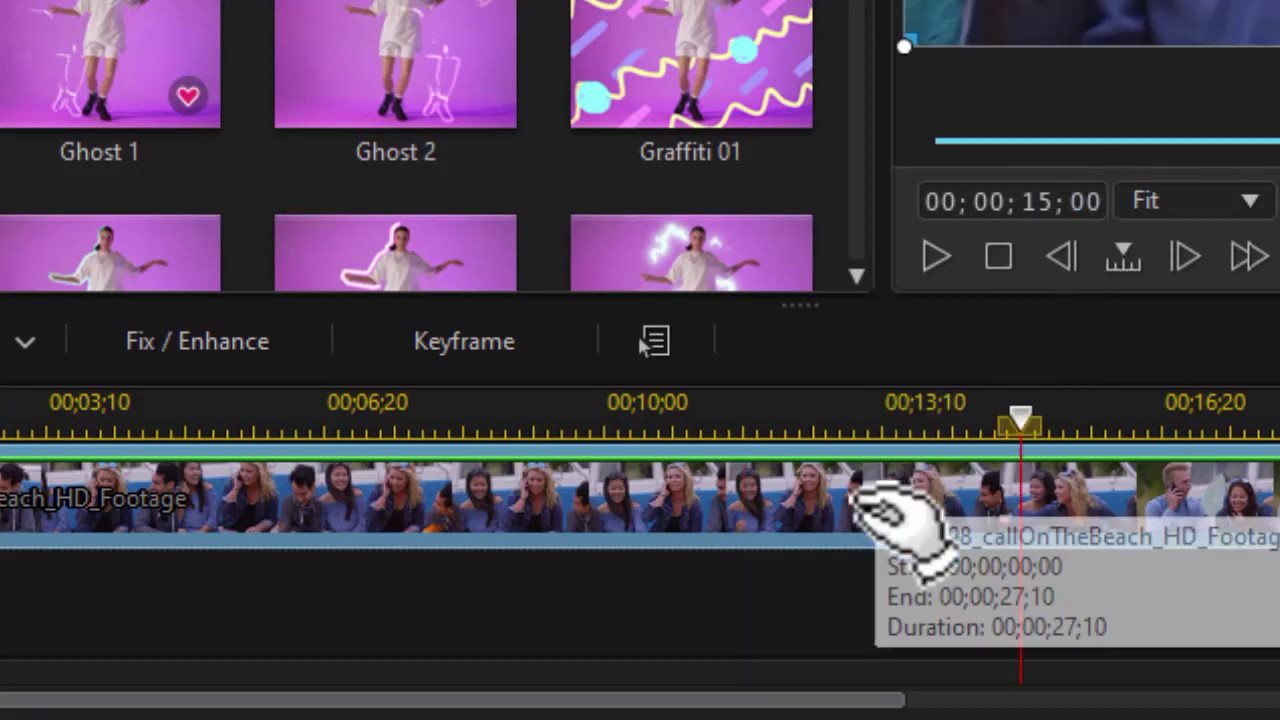
key(ctrl+t)
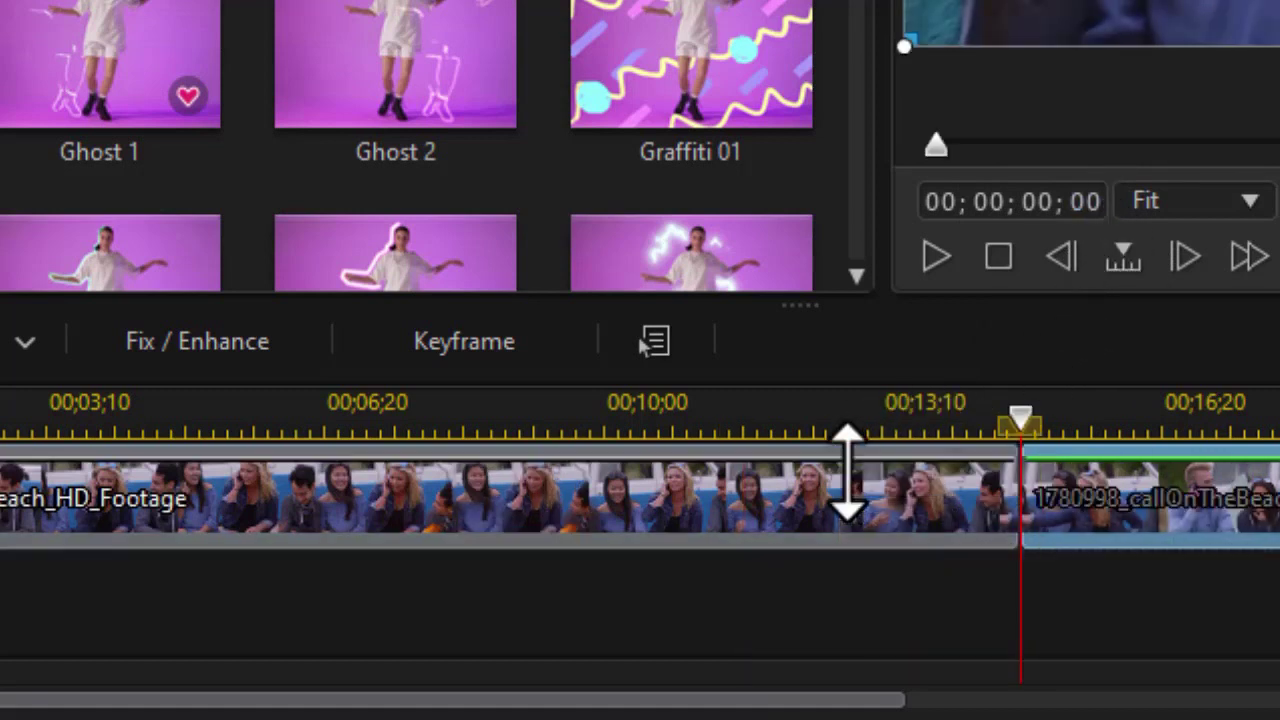
drag(1023, 412, 1218, 442)
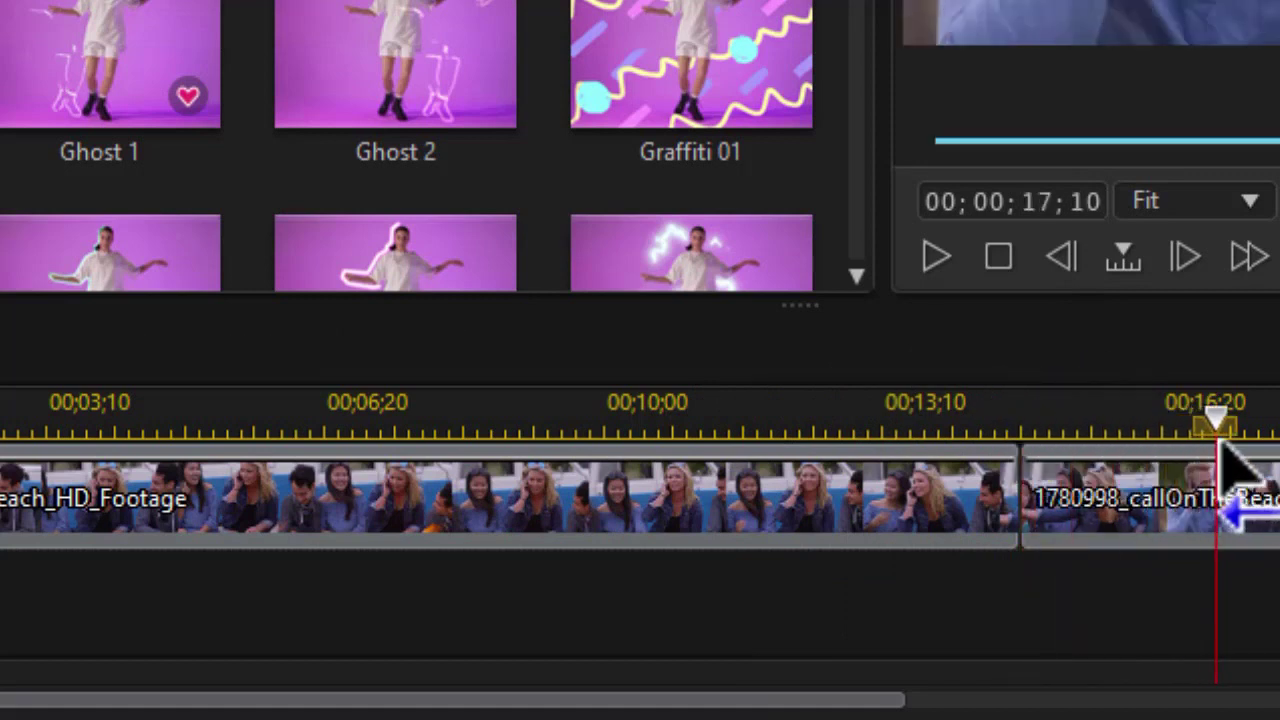
click(1220, 450)
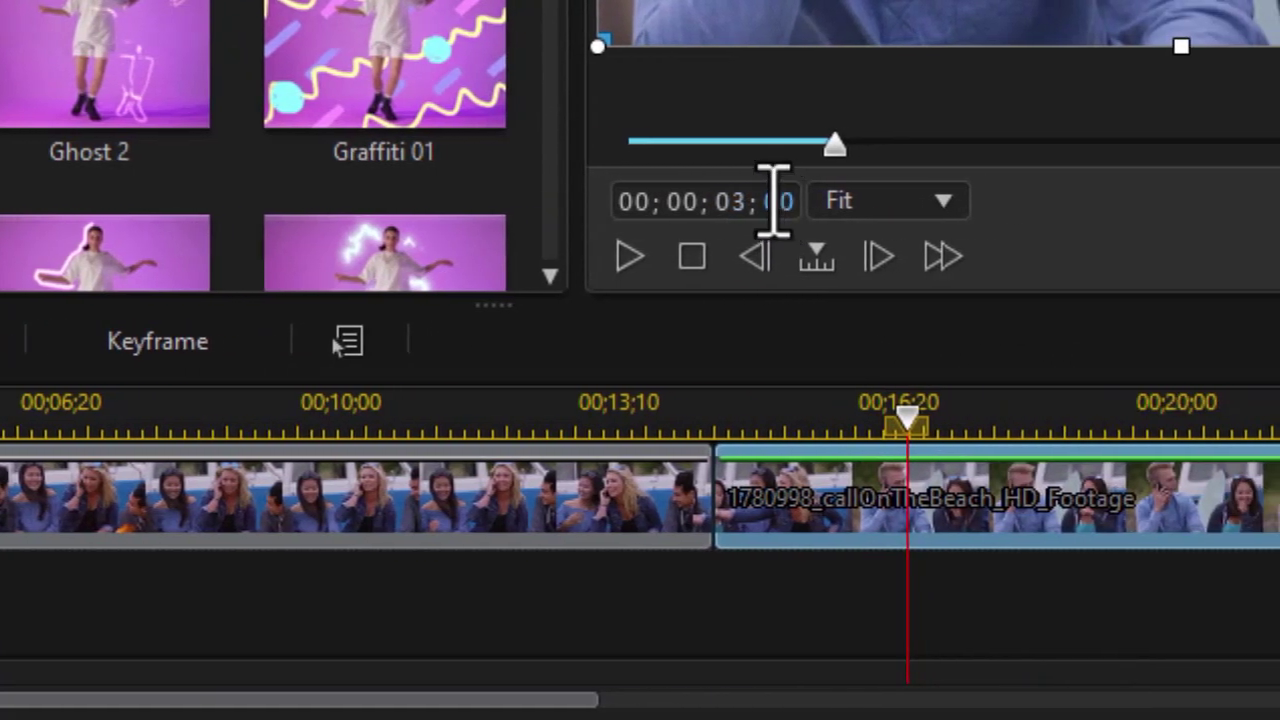
key(Return)
key(ctrl+t)
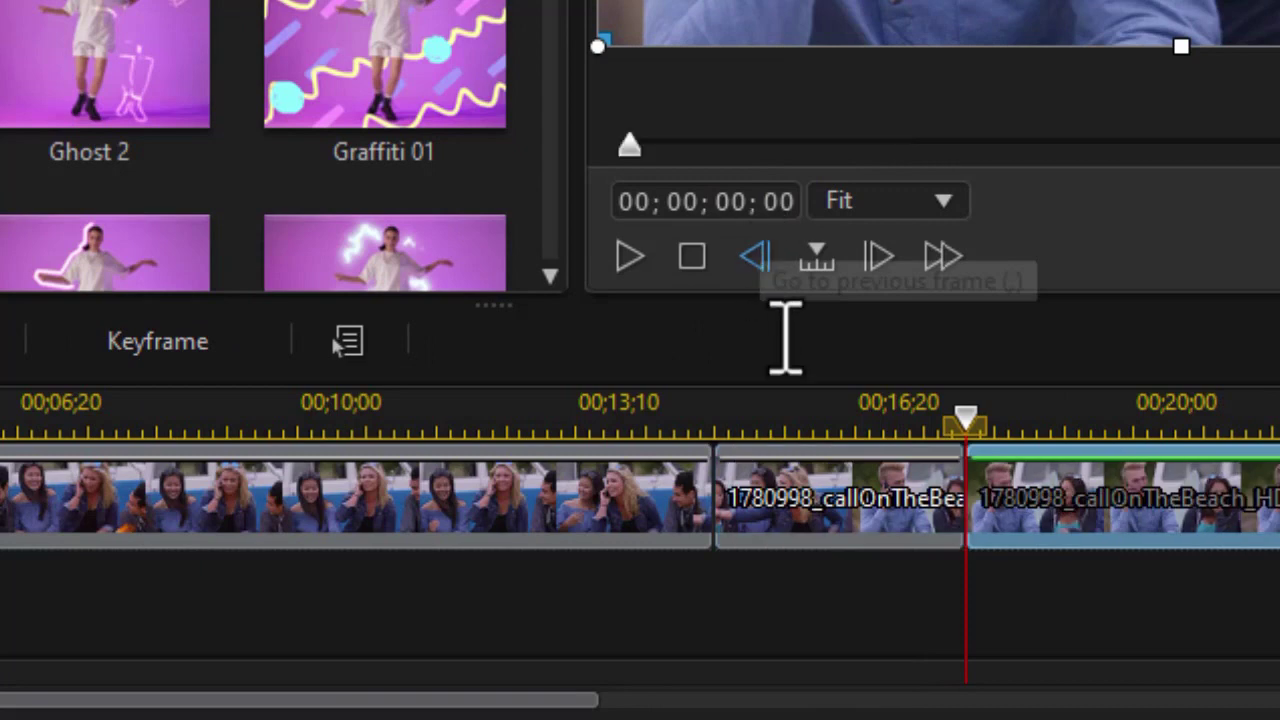
Apply a body effect to the middle piece, giving it a white-blue glowing outline
click(818, 543)
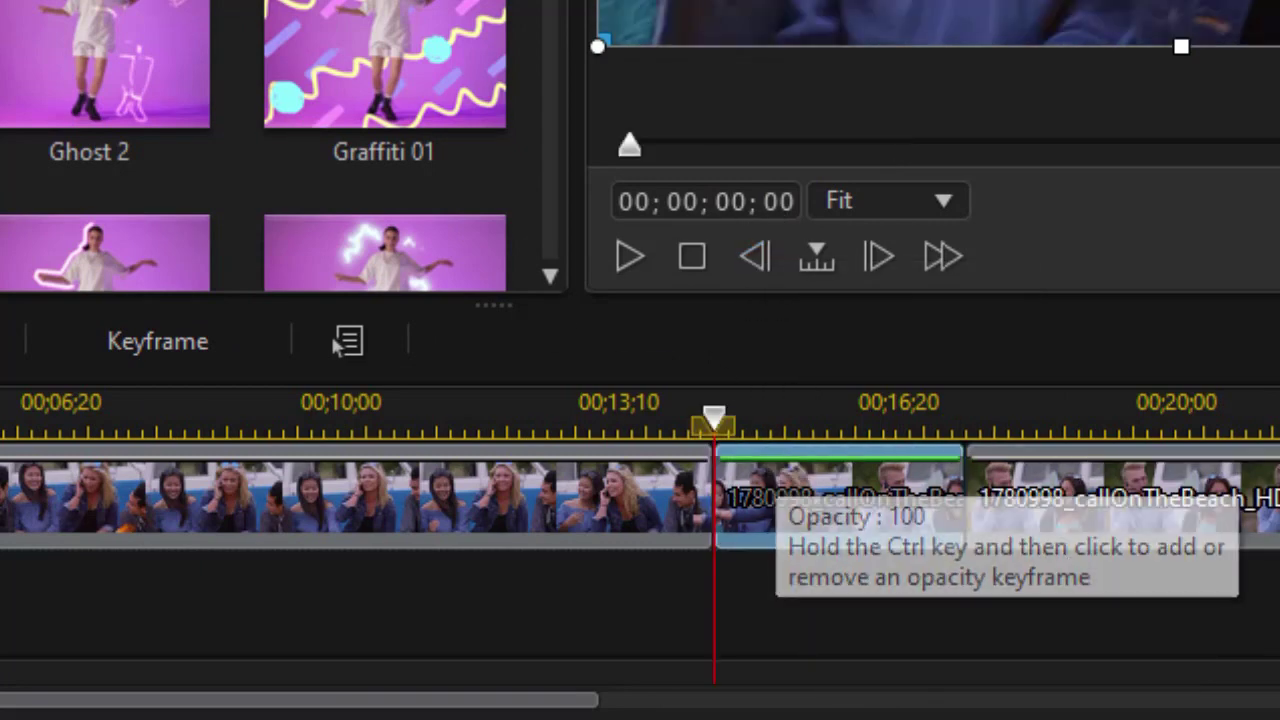
drag(385, 255, 749, 523)
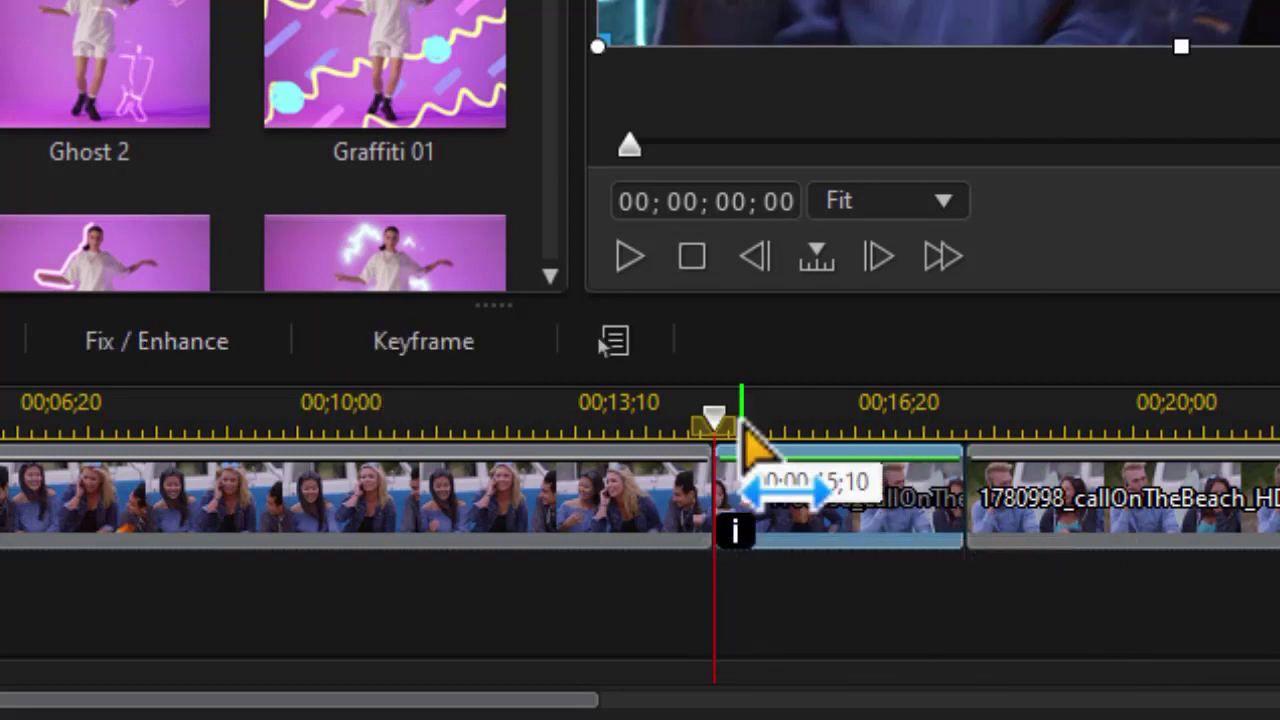
drag(714, 420, 621, 403)
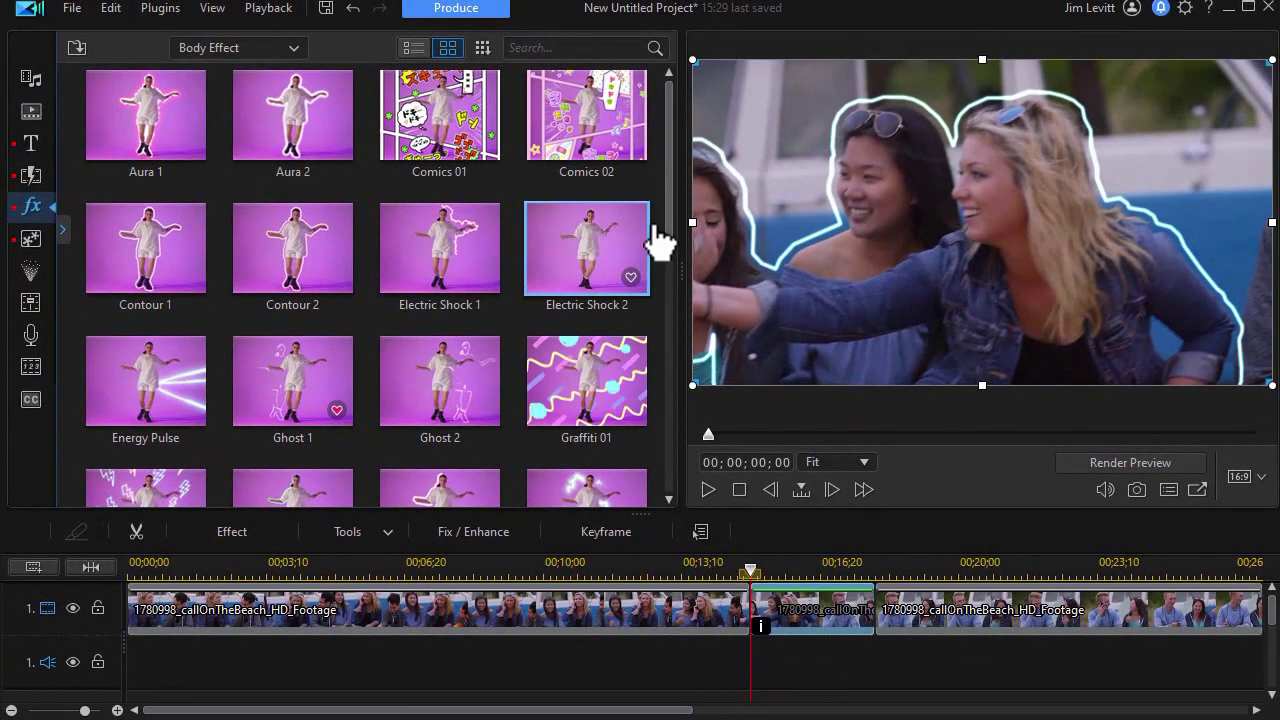
Scroll the Body Effect presets, then return to the Media Room listing the 178099 beach clip
scroll(674, 250, down, 1)
scroll(680, 340, down, 4)
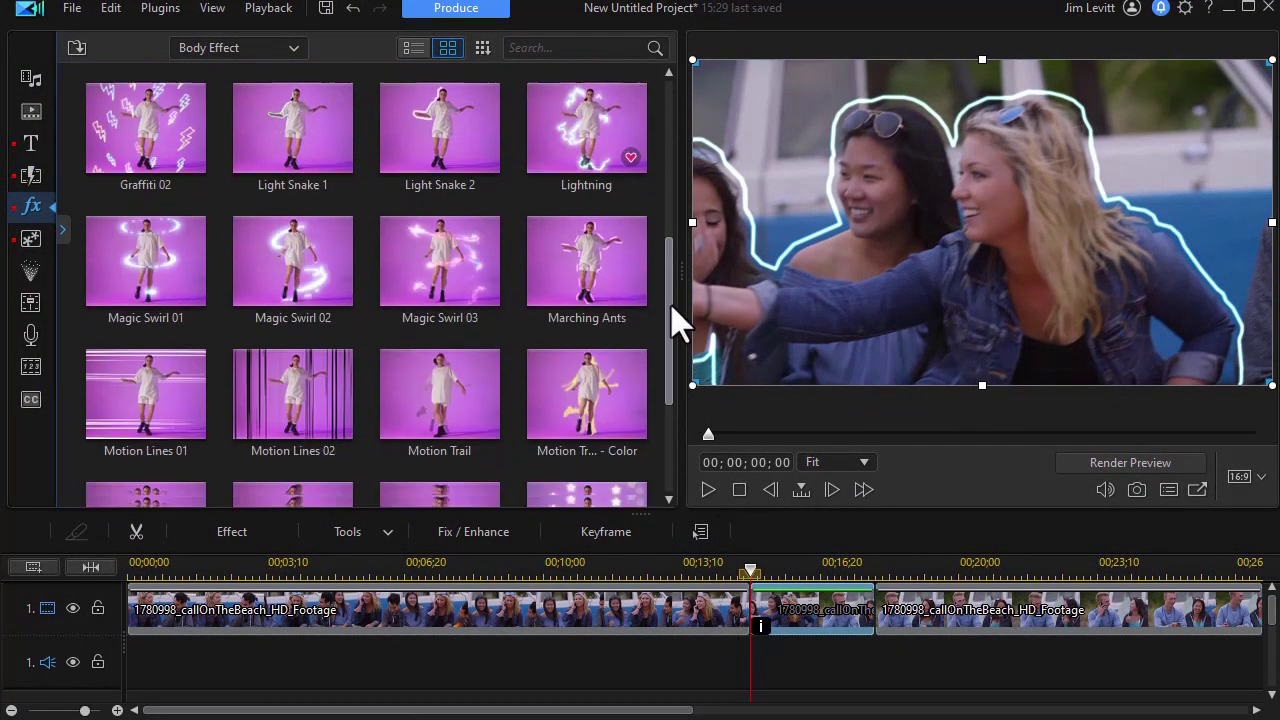
scroll(665, 250, up, 4)
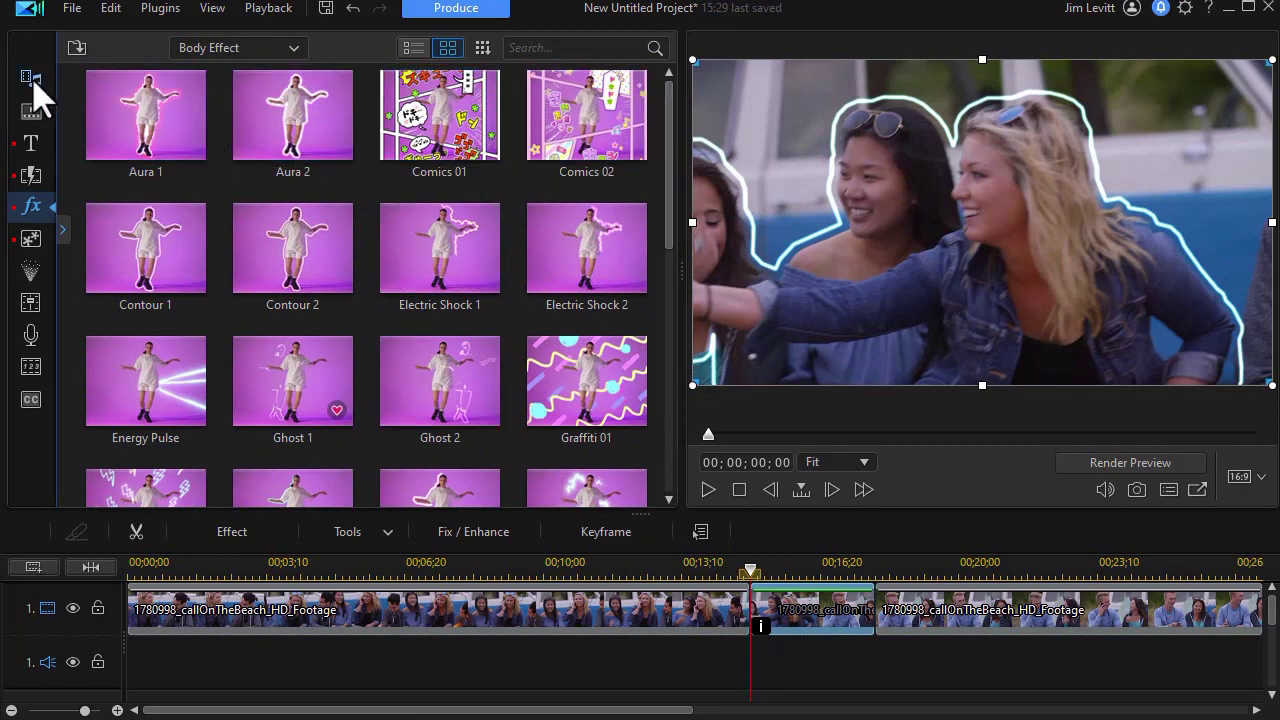
click(33, 80)
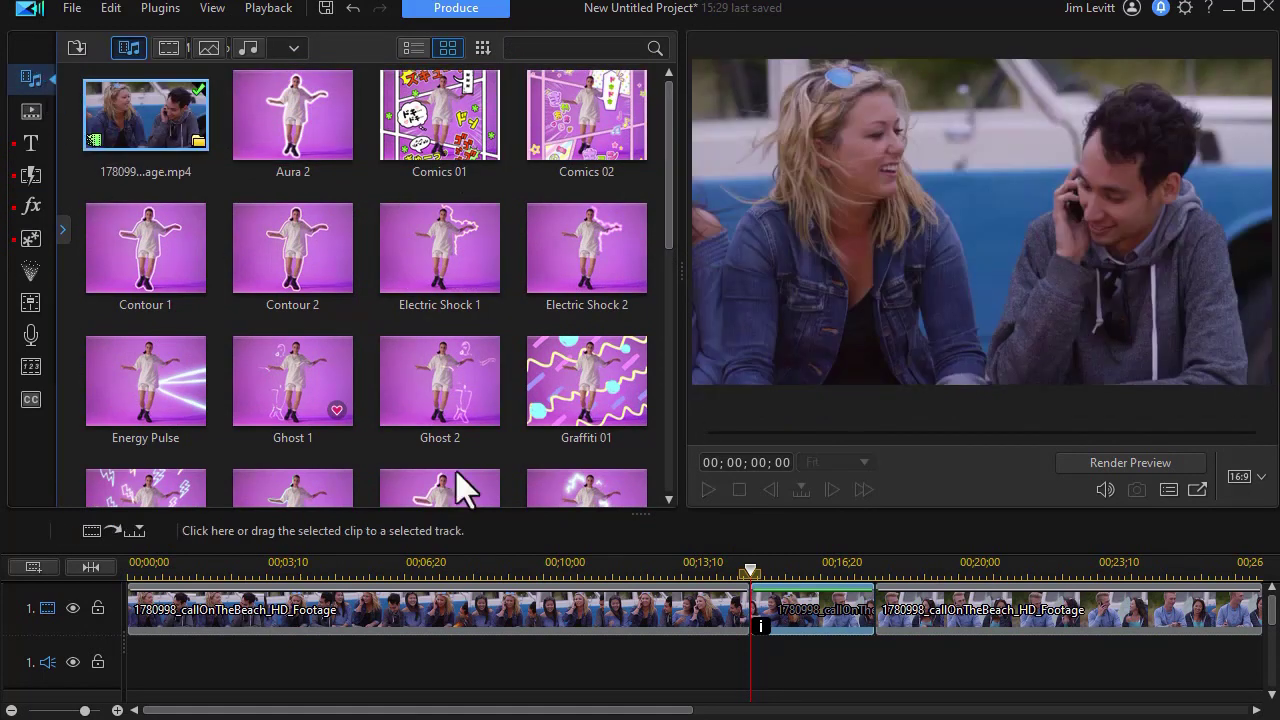
Delete all beach clip pieces and place the 185847 suddenSlip rope-climbing clip on track 1
drag(970, 686, 640, 664)
key(Delete)
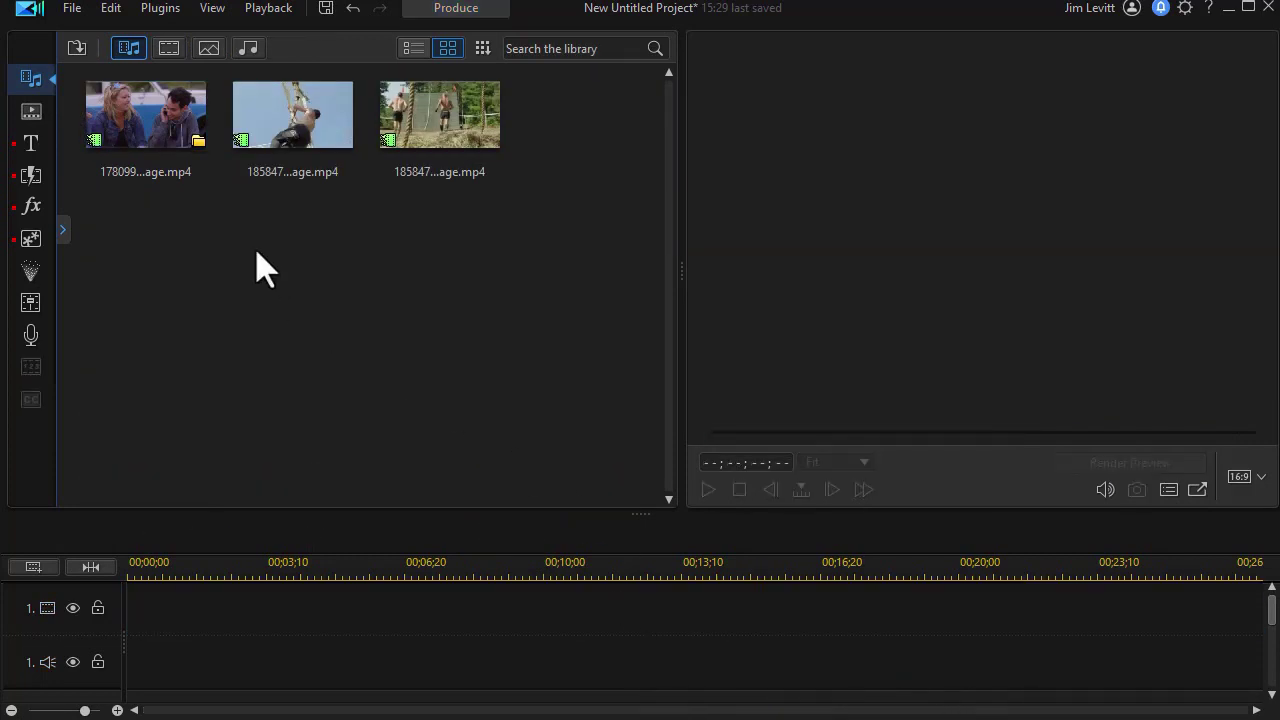
drag(291, 114, 130, 615)
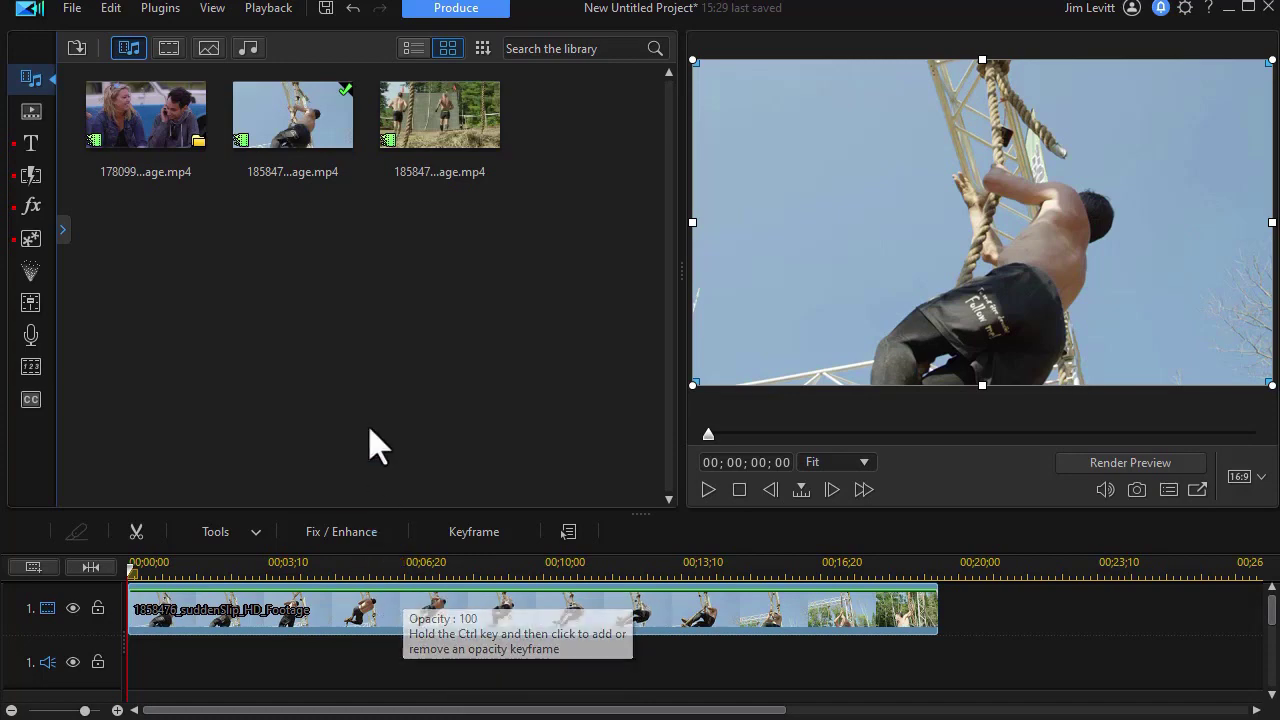
click(30, 208)
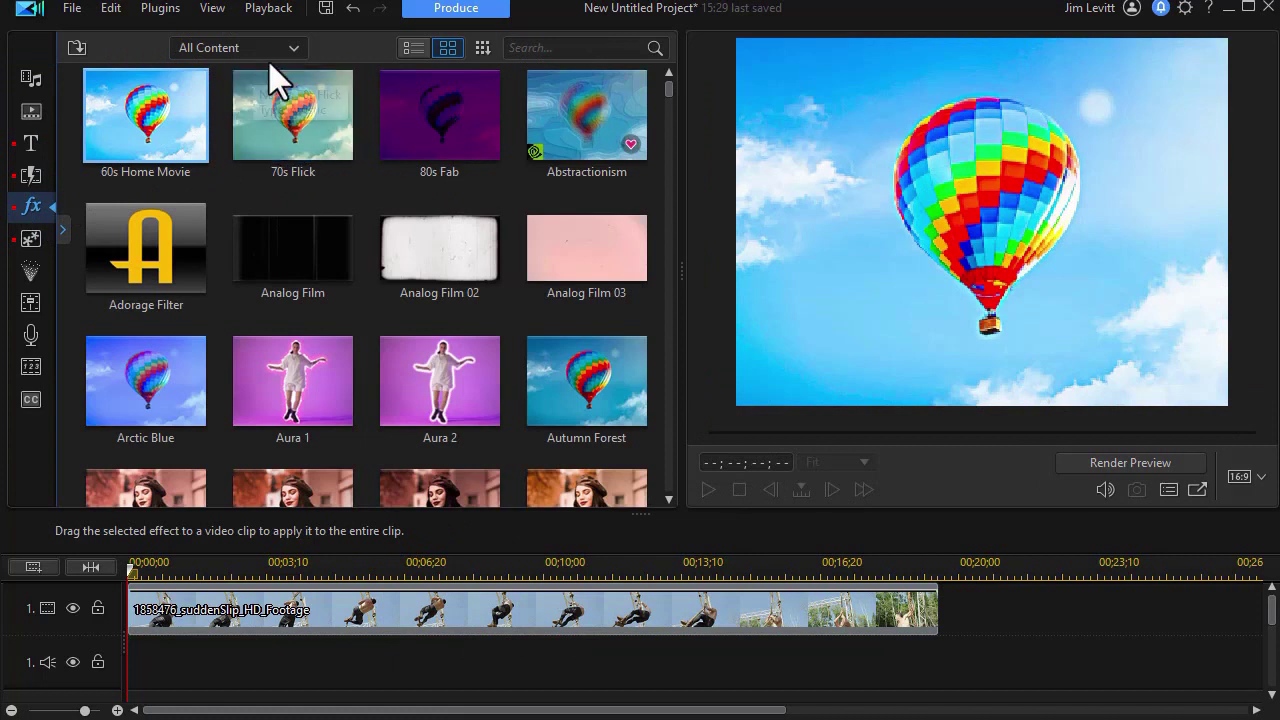
Filter effects to Body Effect and apply Motion Trail - Pulse 1 to the rope-climbing clip
click(291, 47)
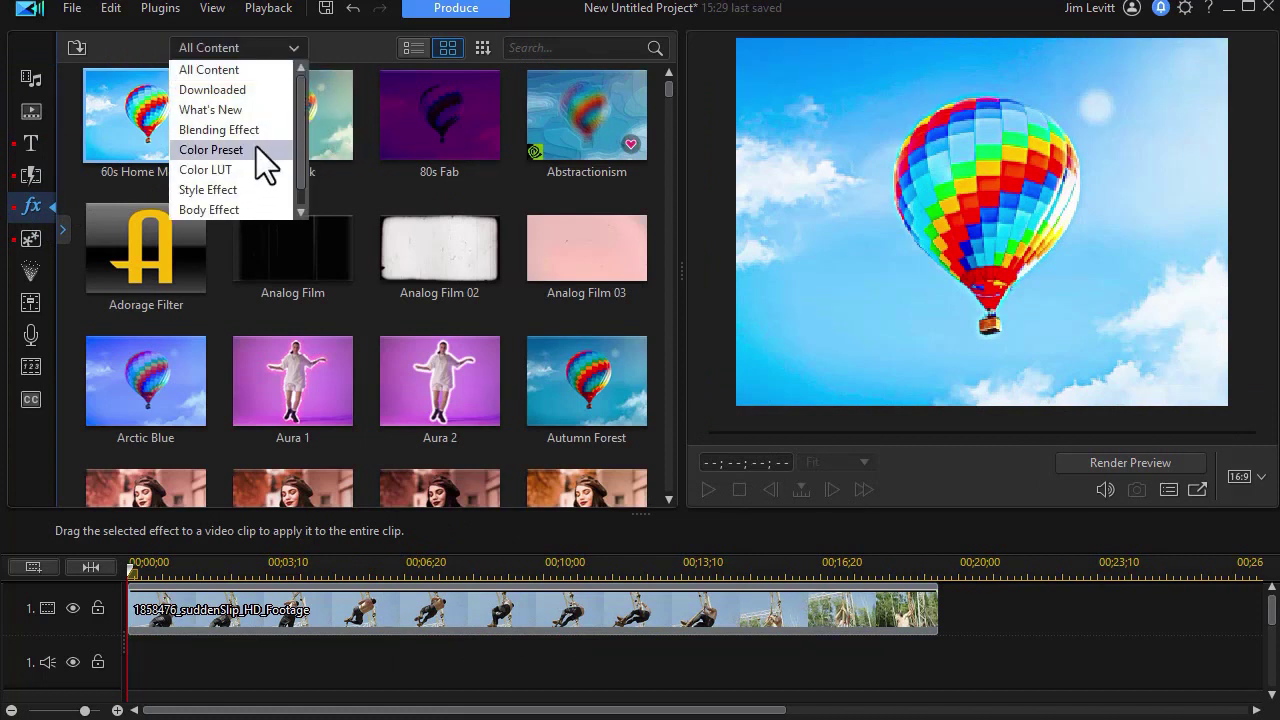
click(263, 215)
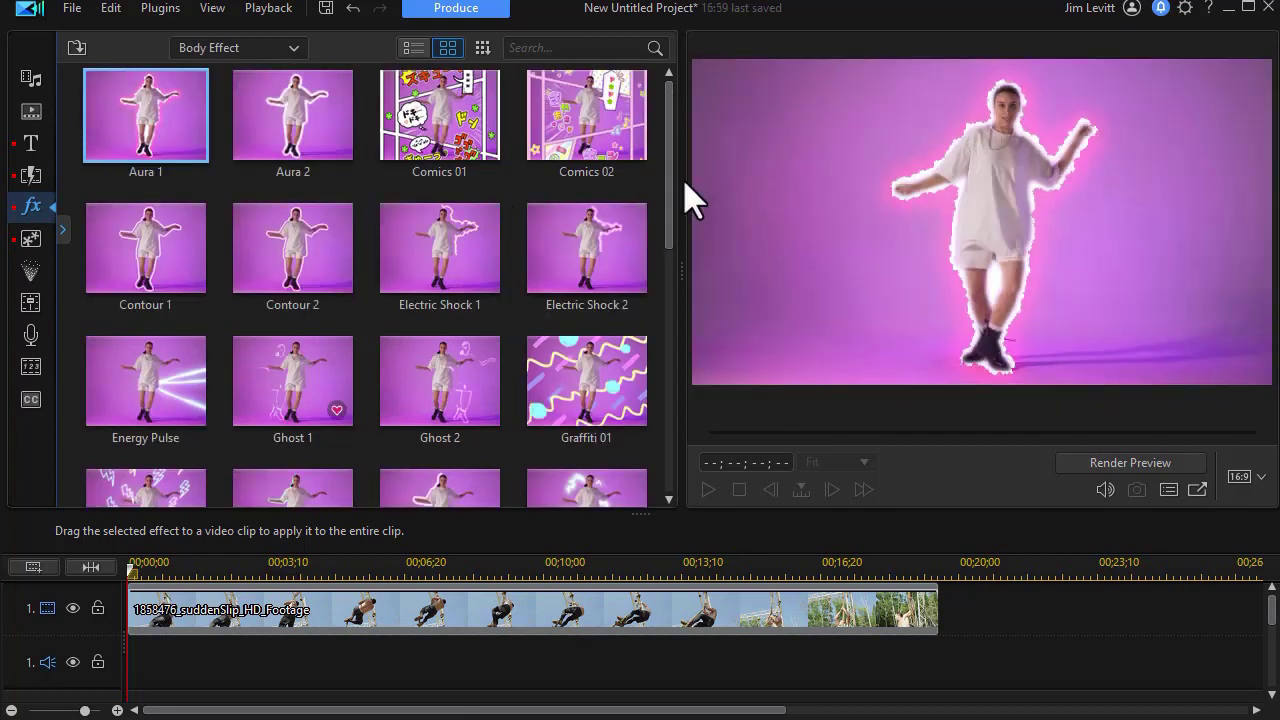
scroll(660, 255, down, 2)
scroll(660, 263, down, 3)
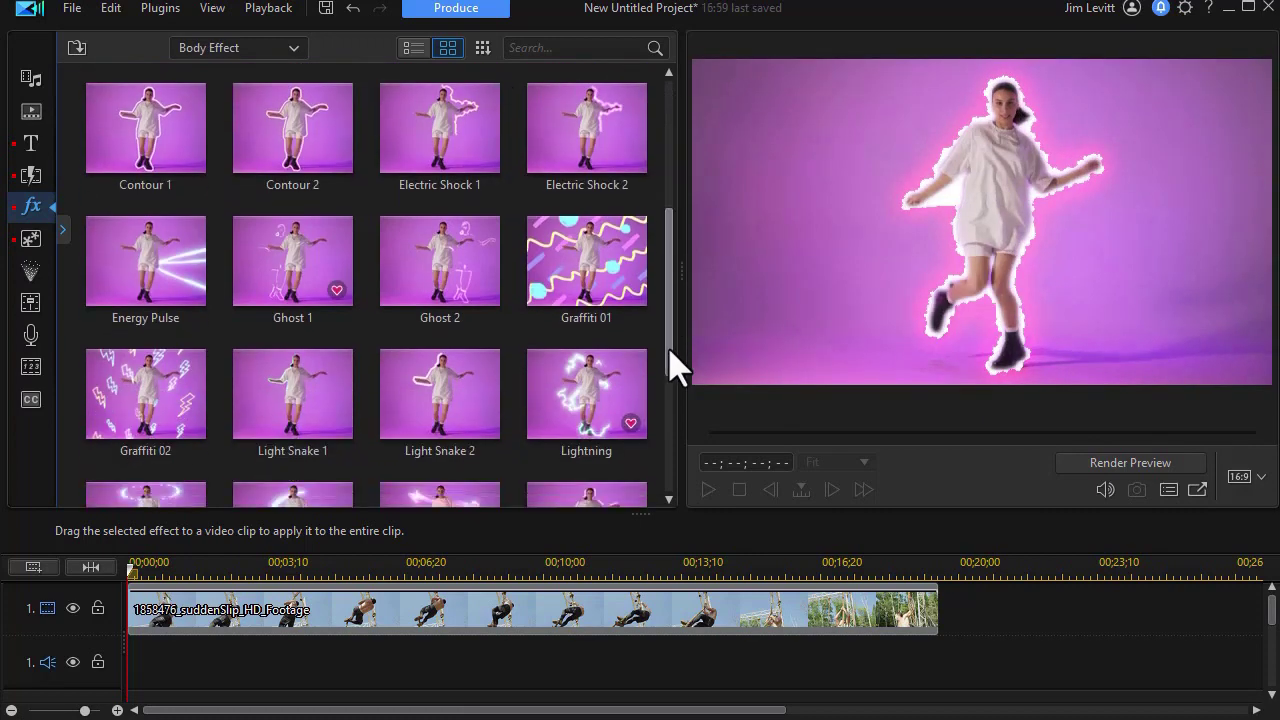
scroll(670, 395, down, 2)
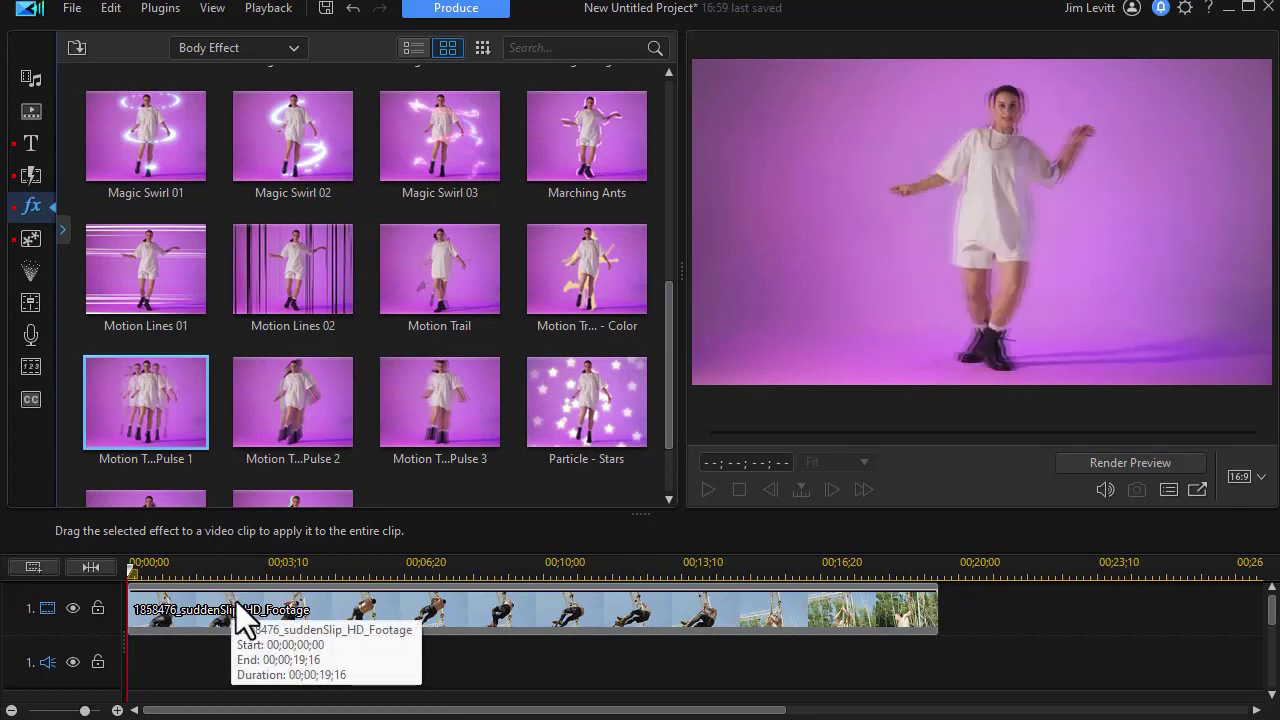
drag(140, 395, 200, 623)
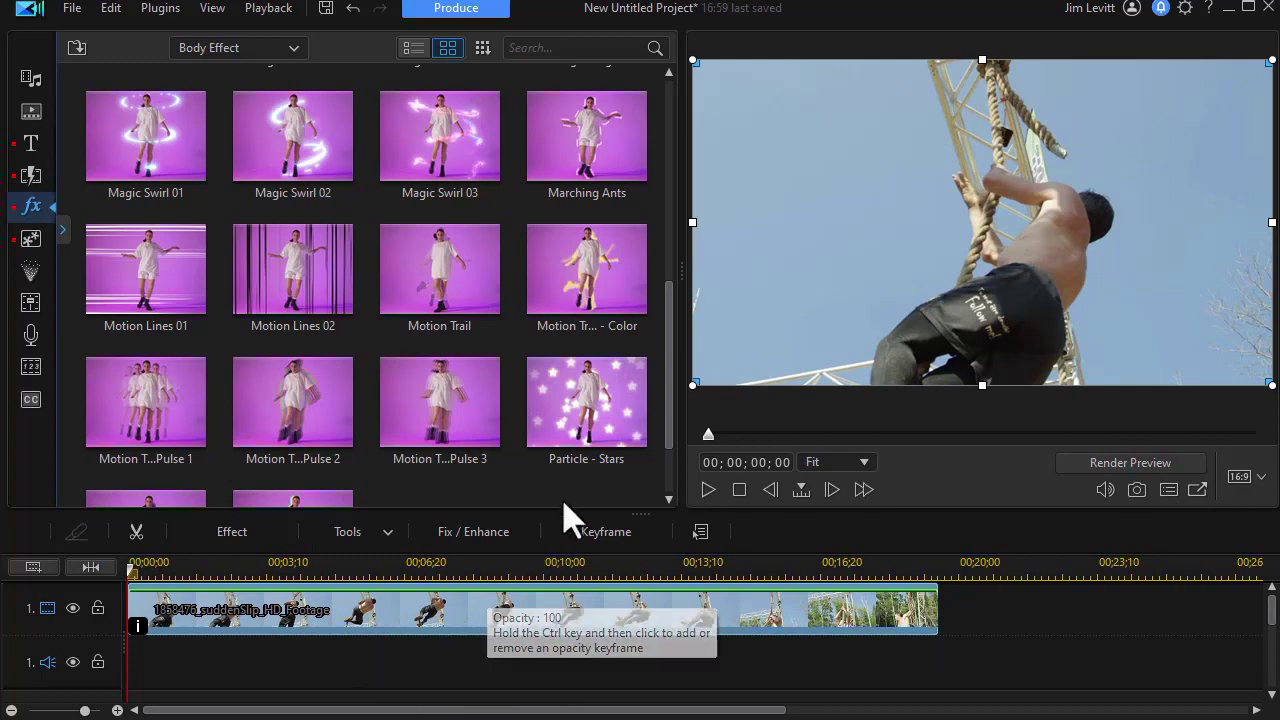
click(708, 488)
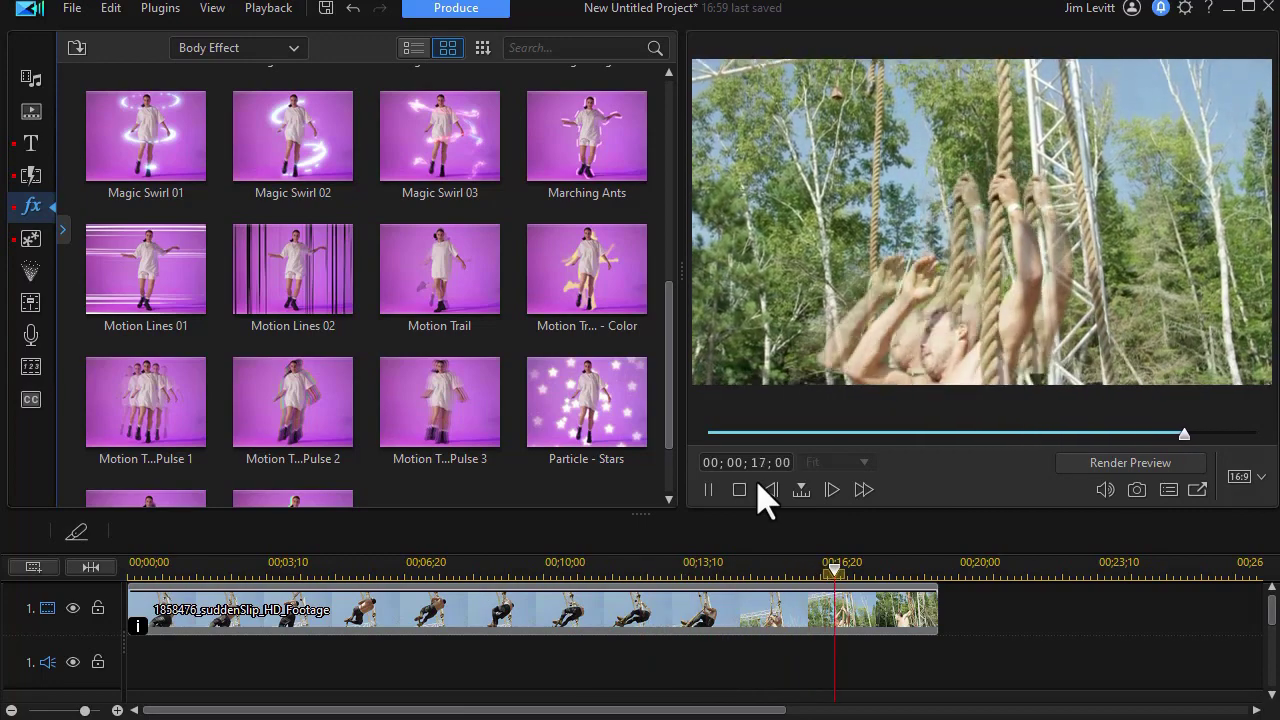
click(495, 608)
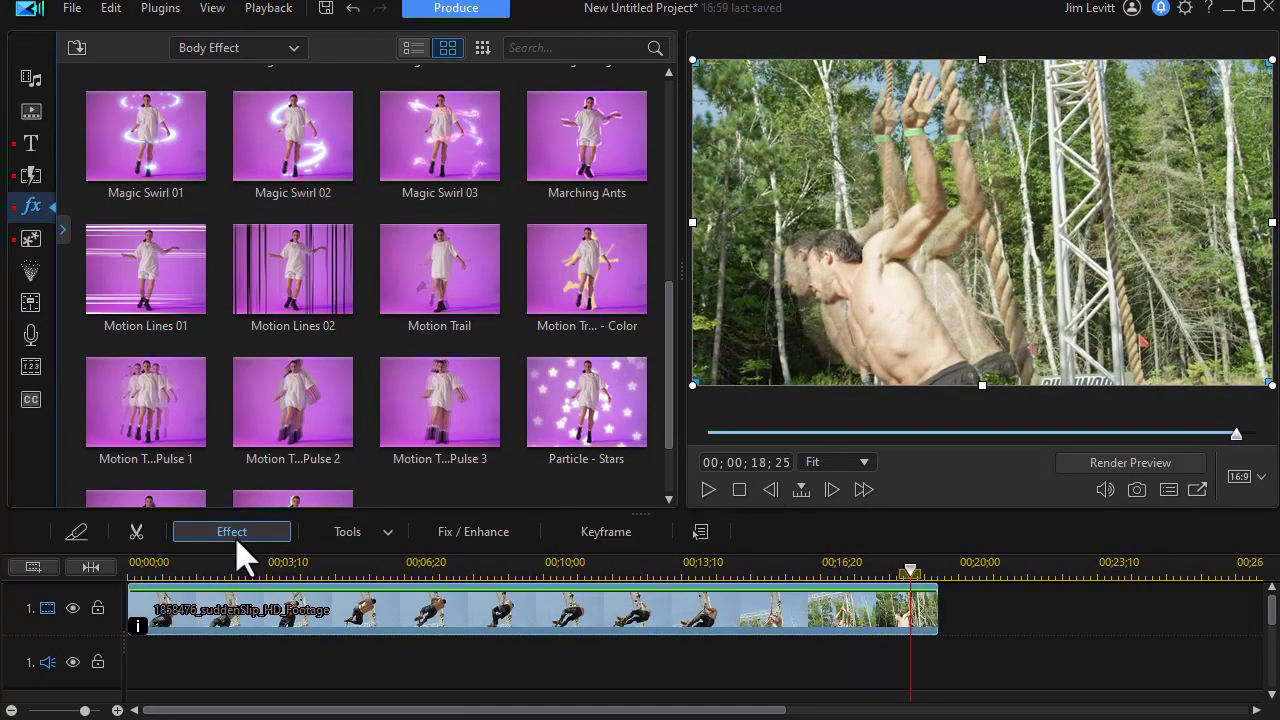
Set Motion Trail - Pulse 1 to distance 26, clone count 3, direction 267°, and play to check
click(234, 539)
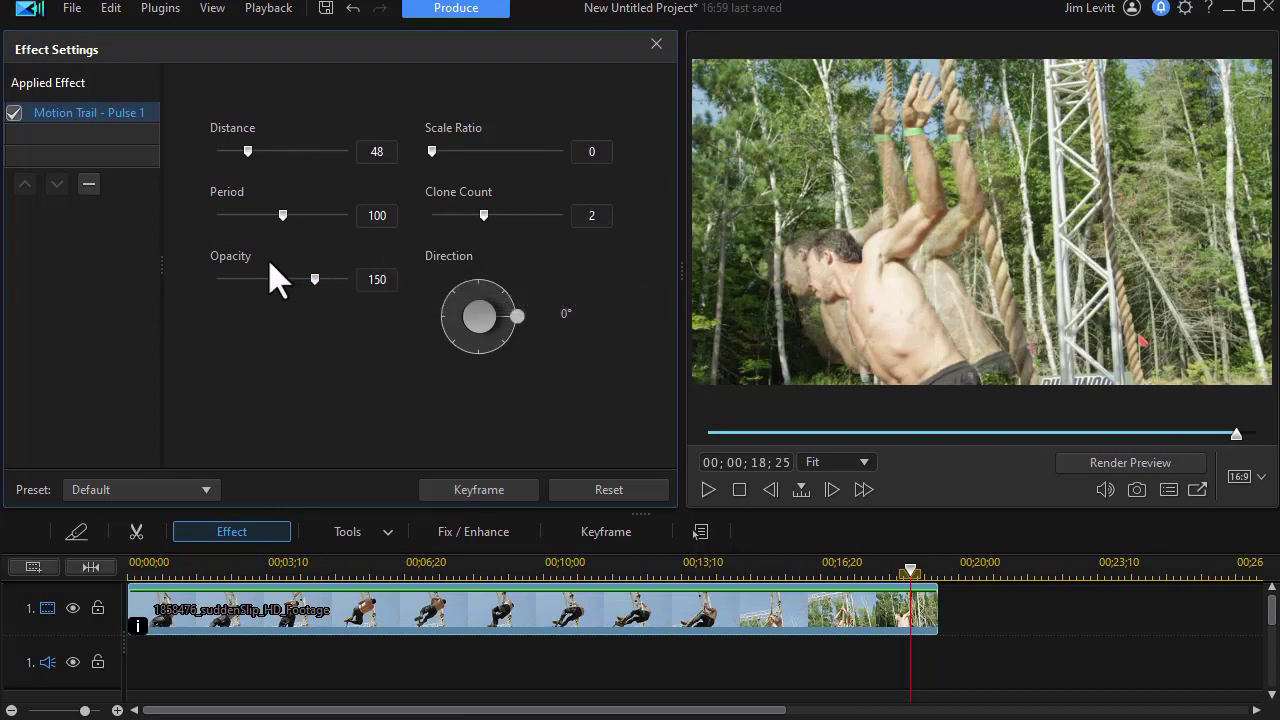
drag(521, 324, 481, 290)
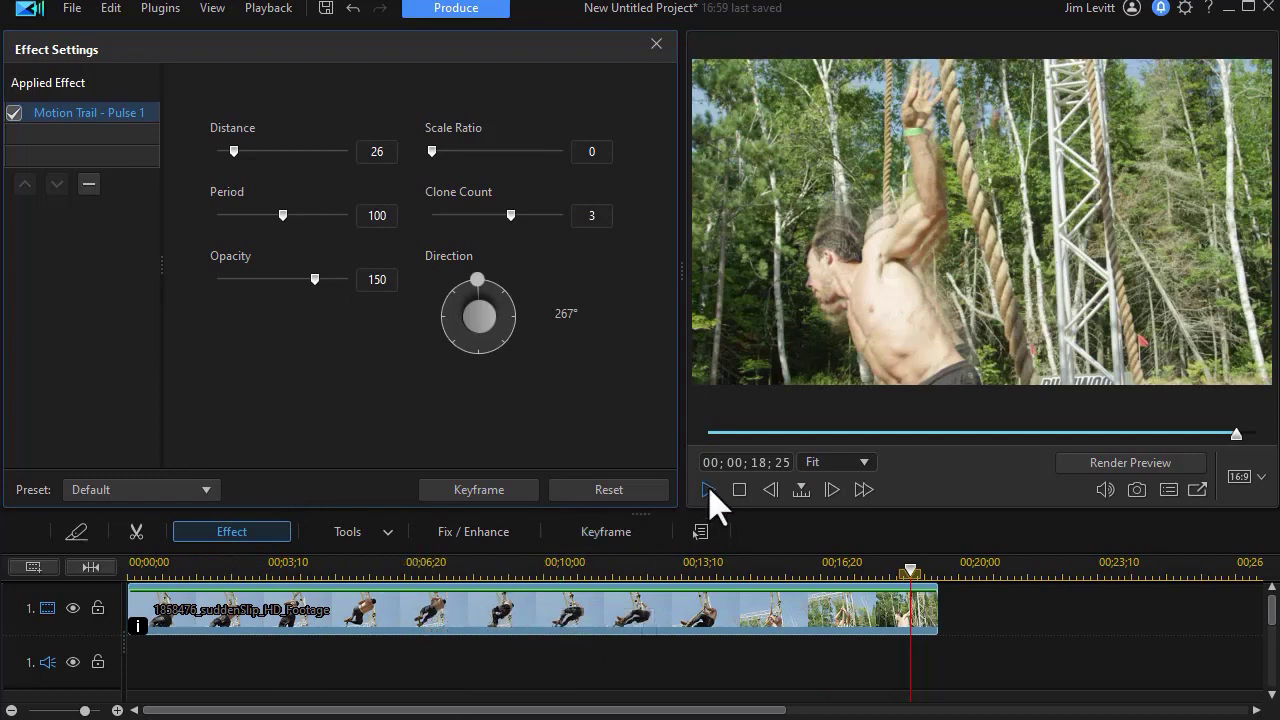
click(708, 489)
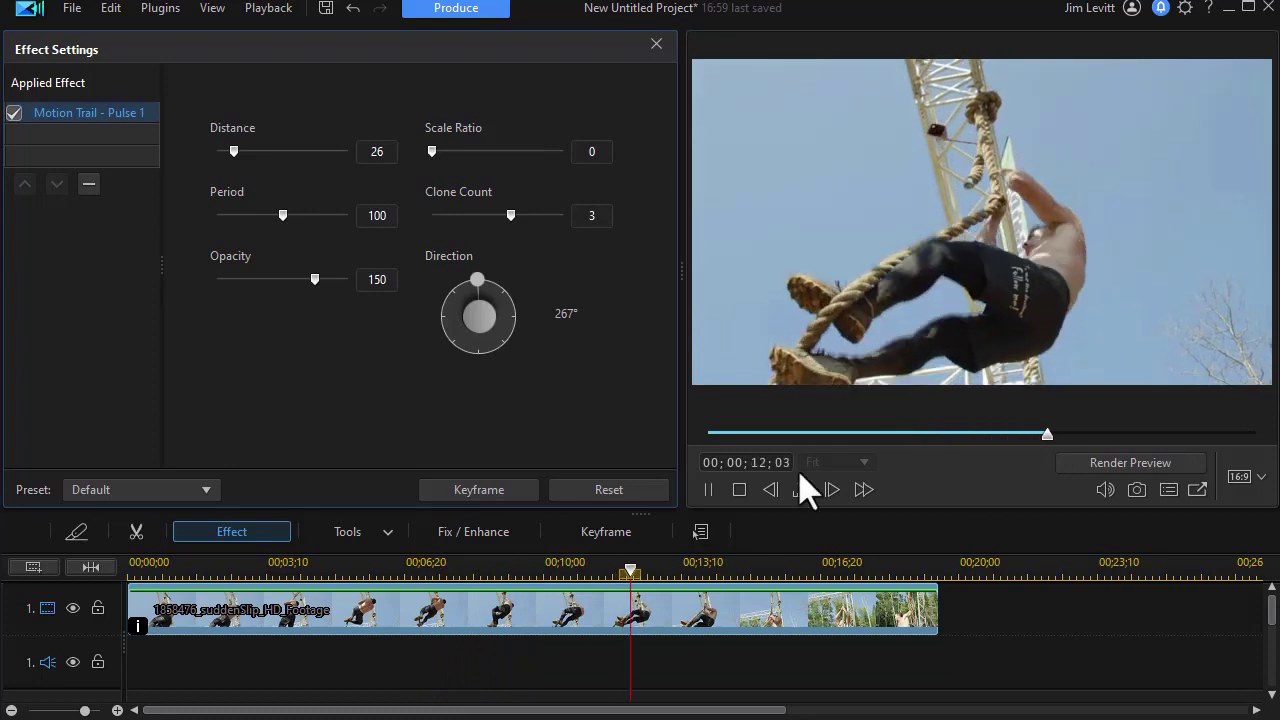
click(505, 564)
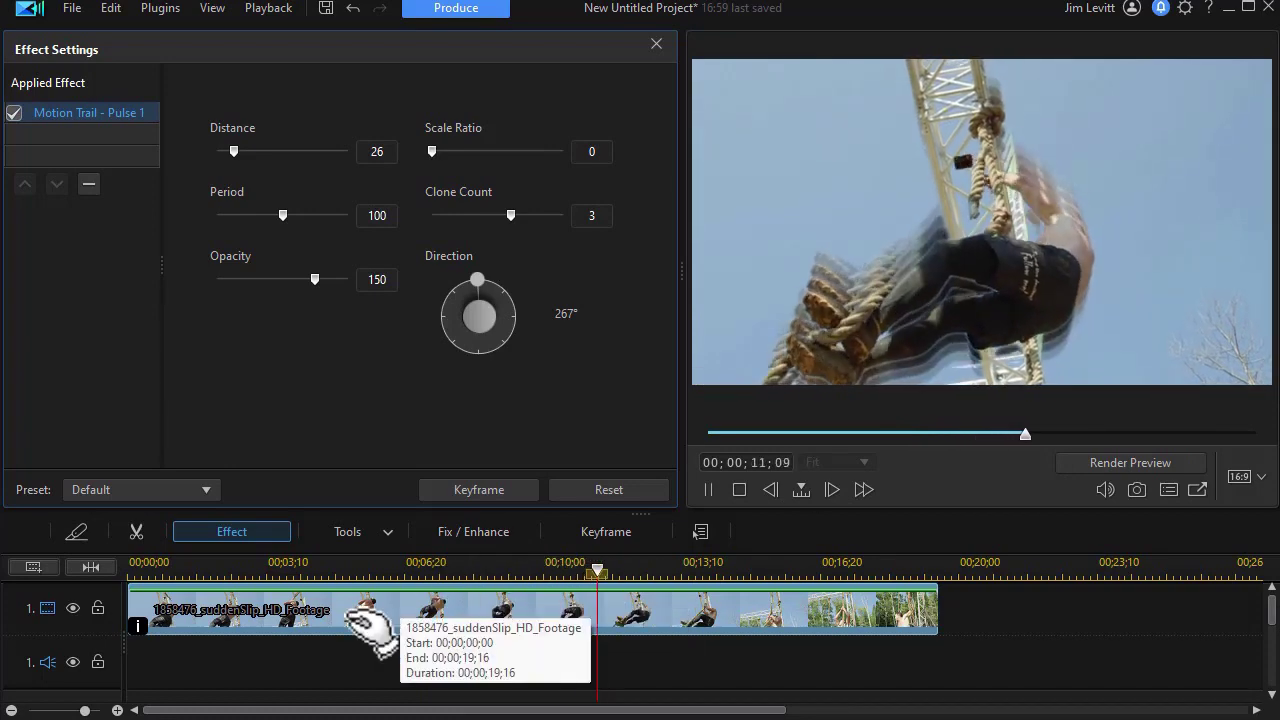
click(739, 489)
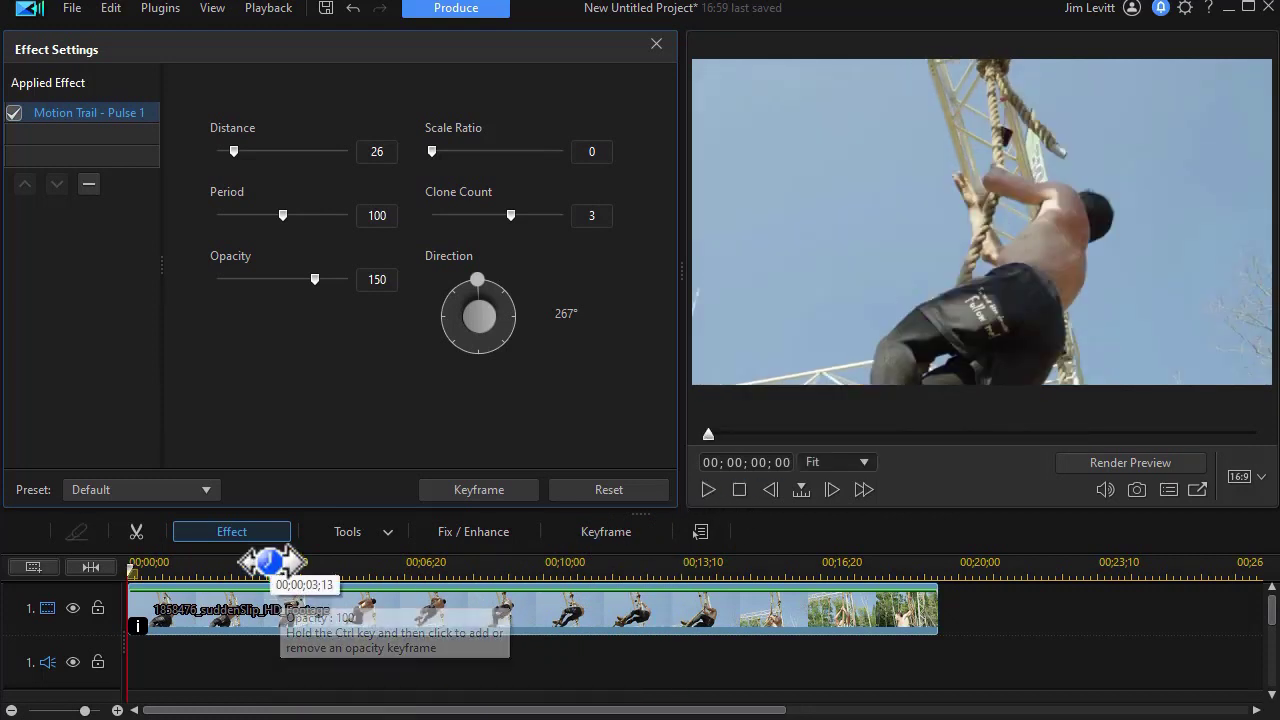
Stack Magic Swirl 01 onto the clip with Motion Trail - Pulse 1 and preview the swirl rings
click(656, 44)
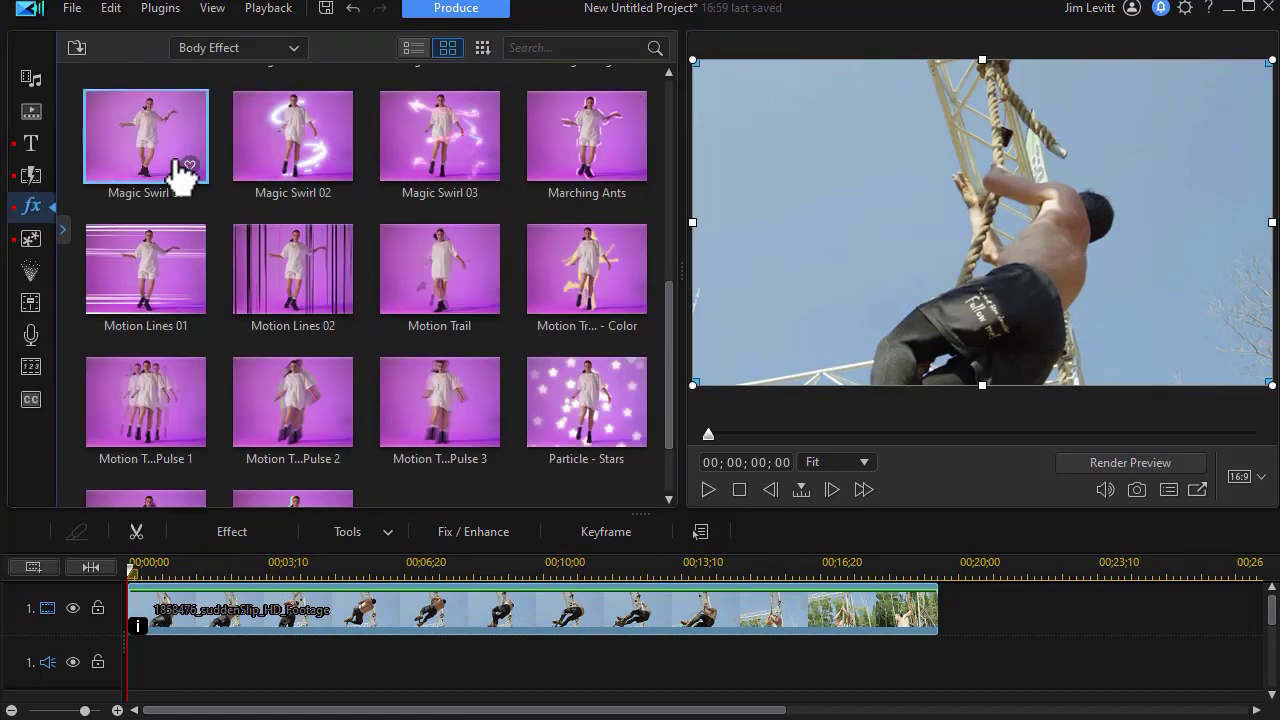
drag(177, 205, 262, 606)
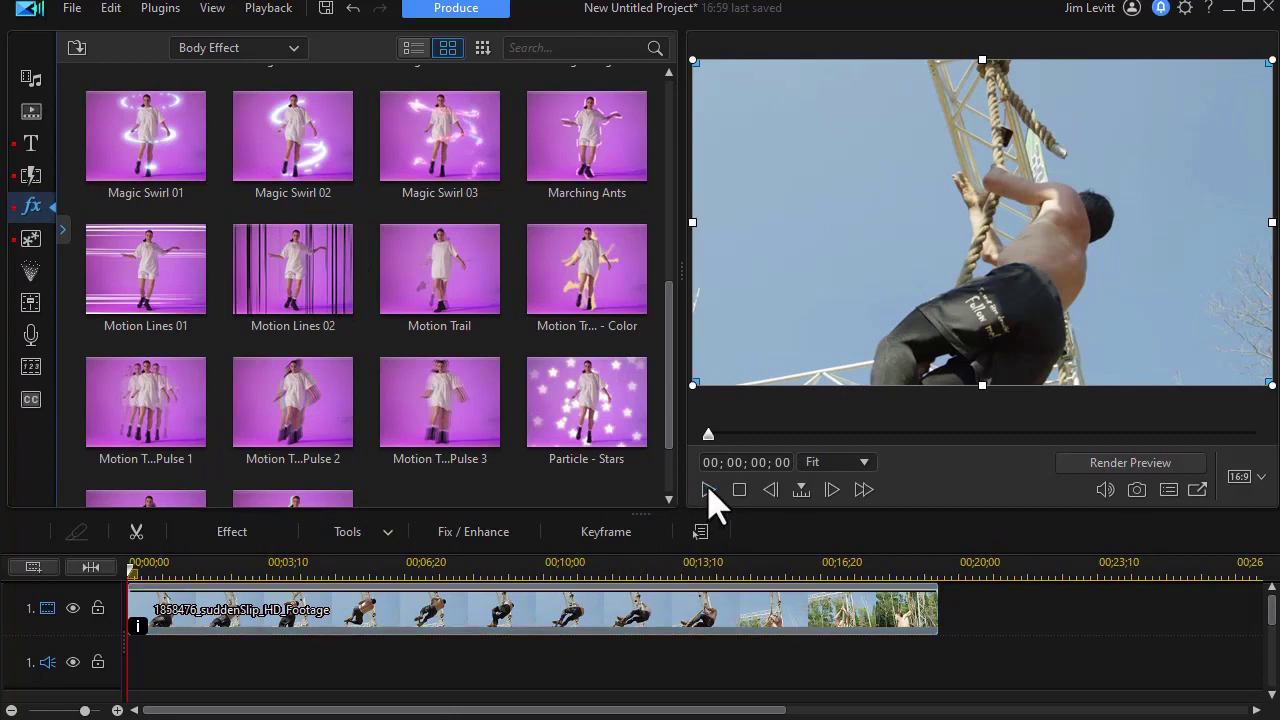
click(712, 491)
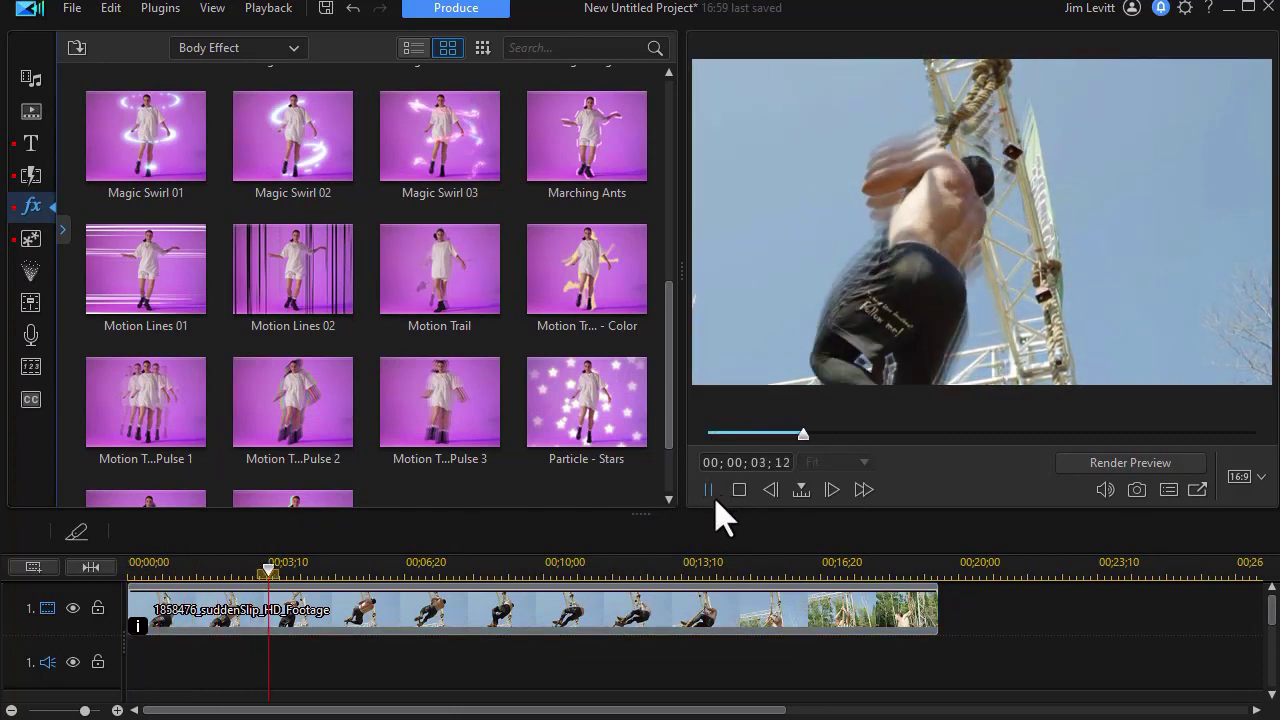
click(138, 631)
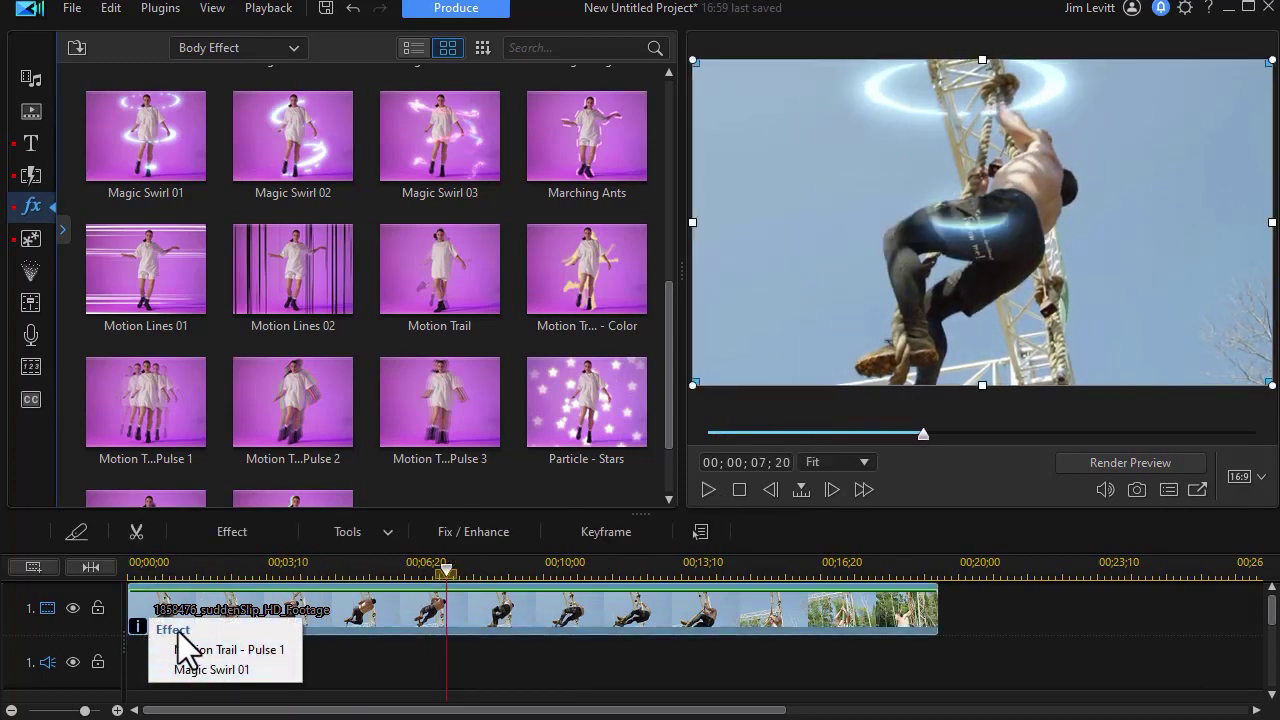
Open Effect Settings and test reordering Magic Swirl 01, leaving it below Motion Trail - Pulse 1
click(205, 670)
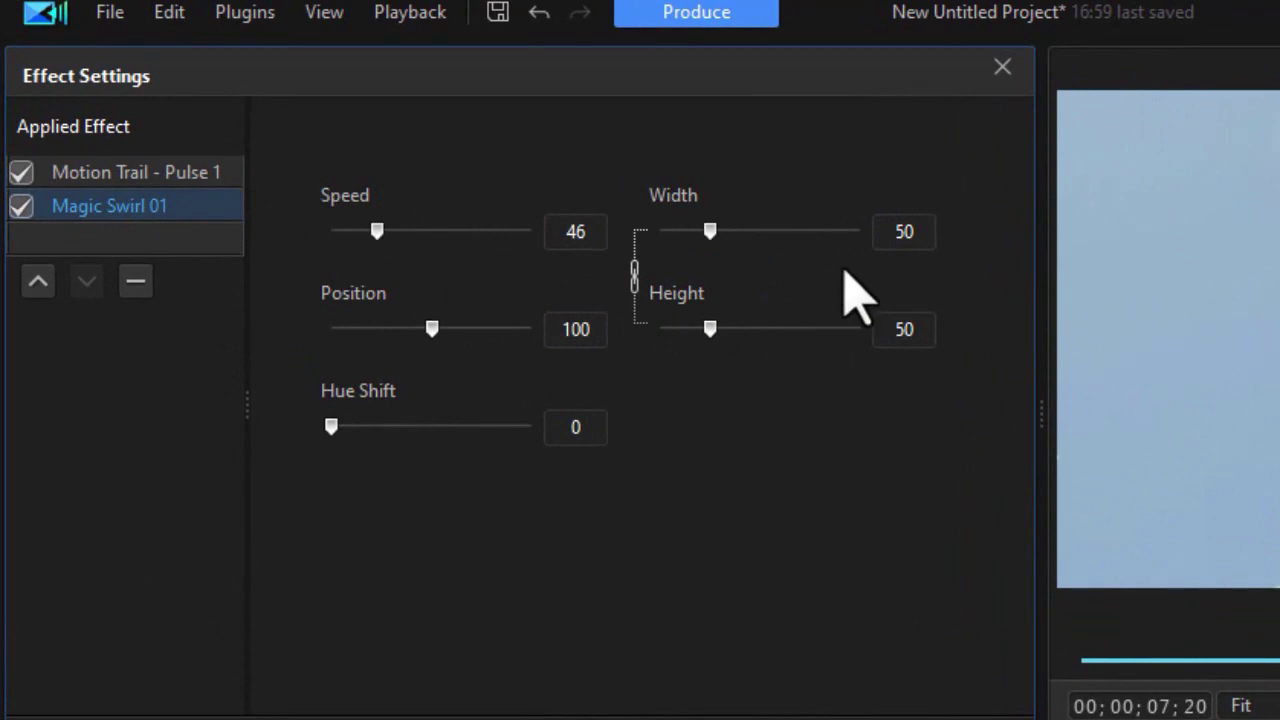
click(40, 288)
click(85, 284)
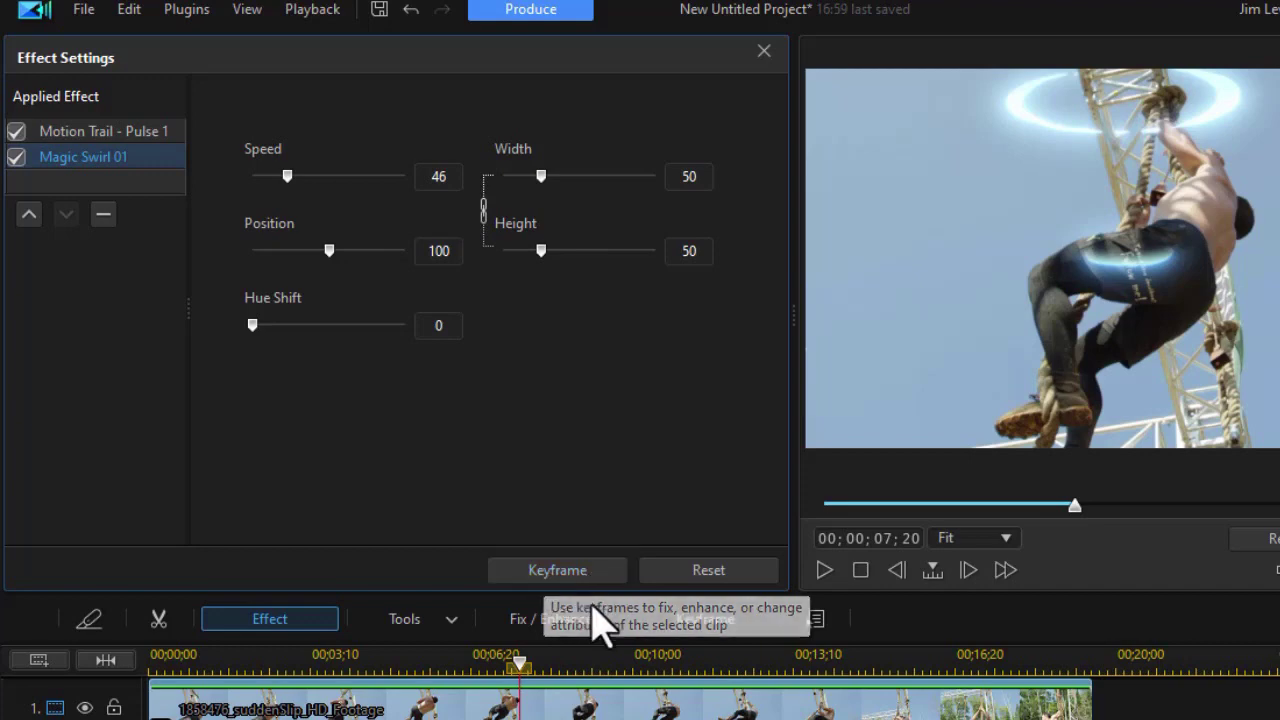
Close Effect Settings and scroll the Body Effect library back up
click(764, 50)
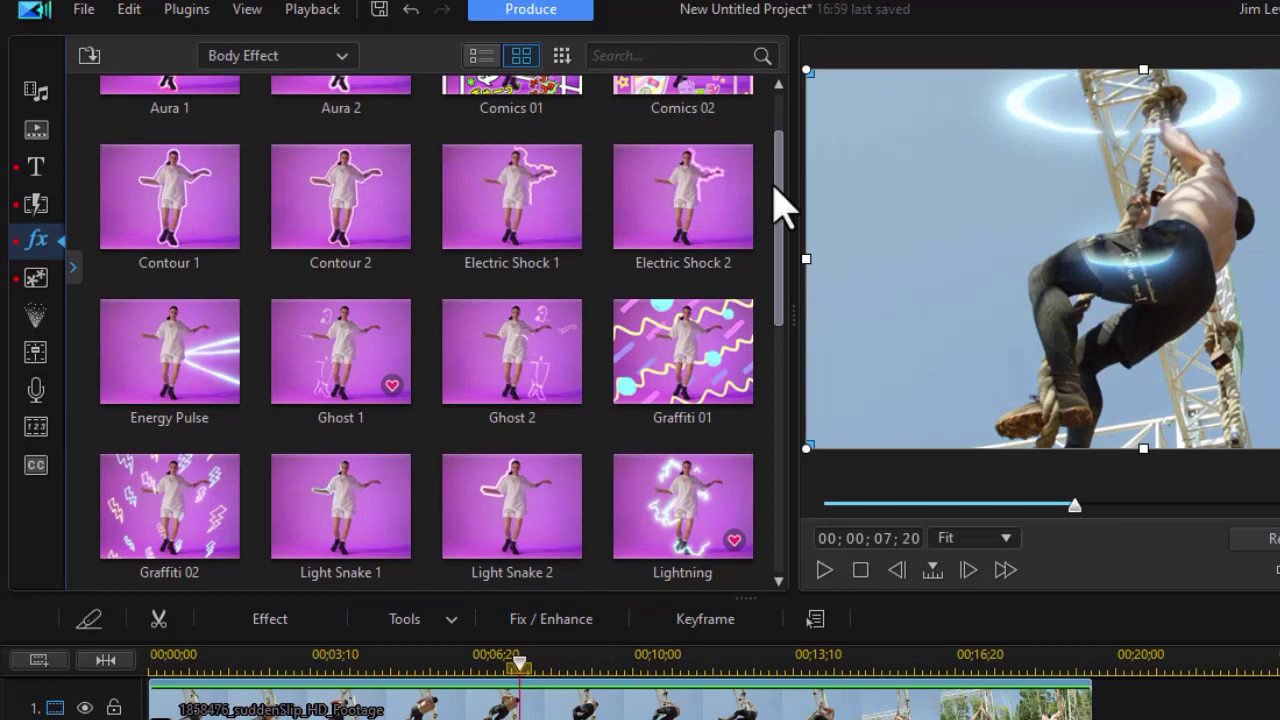
scroll(774, 186, up, 1)
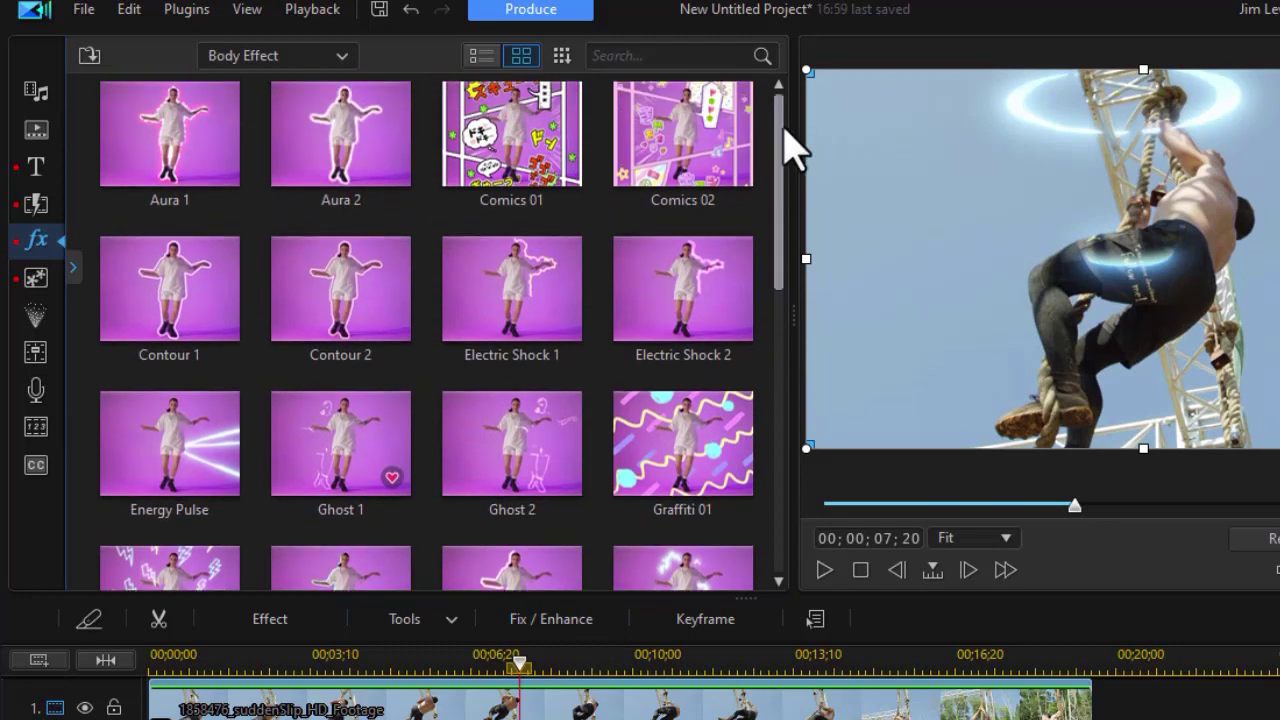